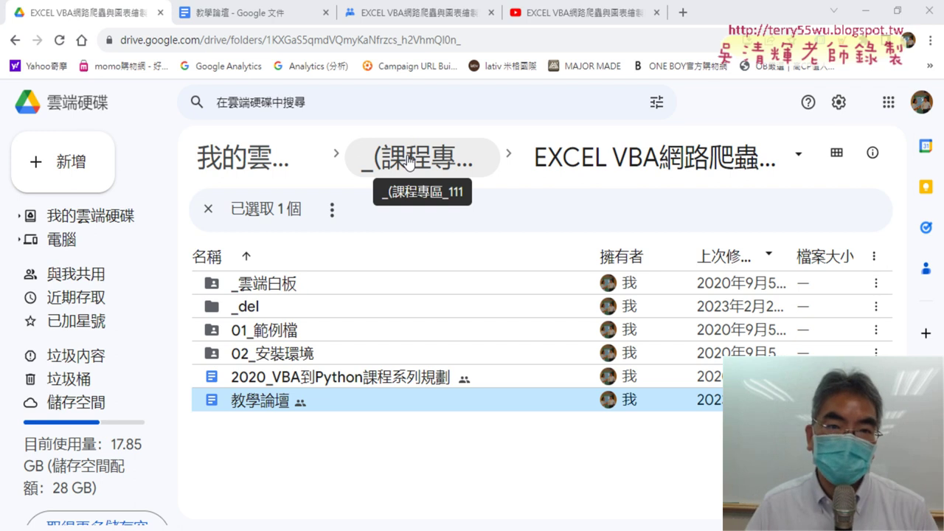
Step: Bring up the 教學論壇 document, then switch to the course's Google Groups forum
click(280, 20)
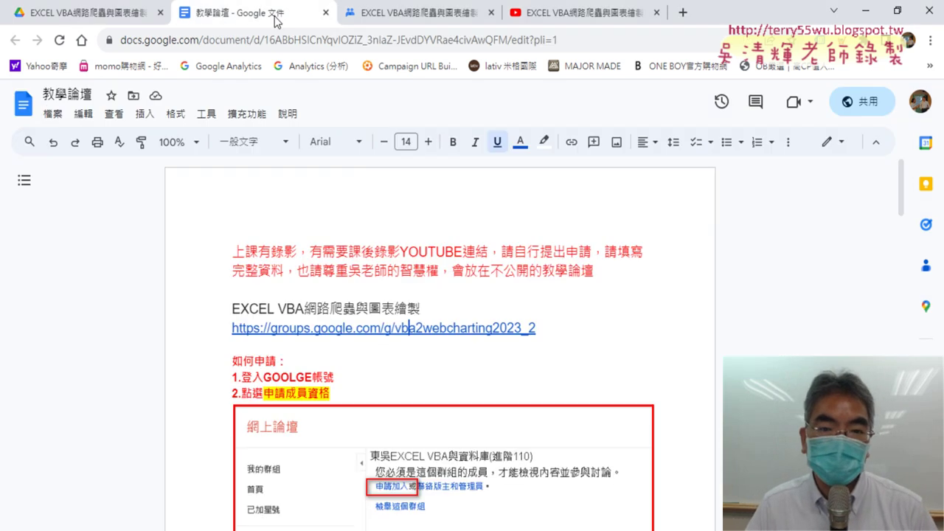
click(430, 15)
Step: Open the 第13次 conversation from the group list and select its 上課內容 topic lines
click(15, 40)
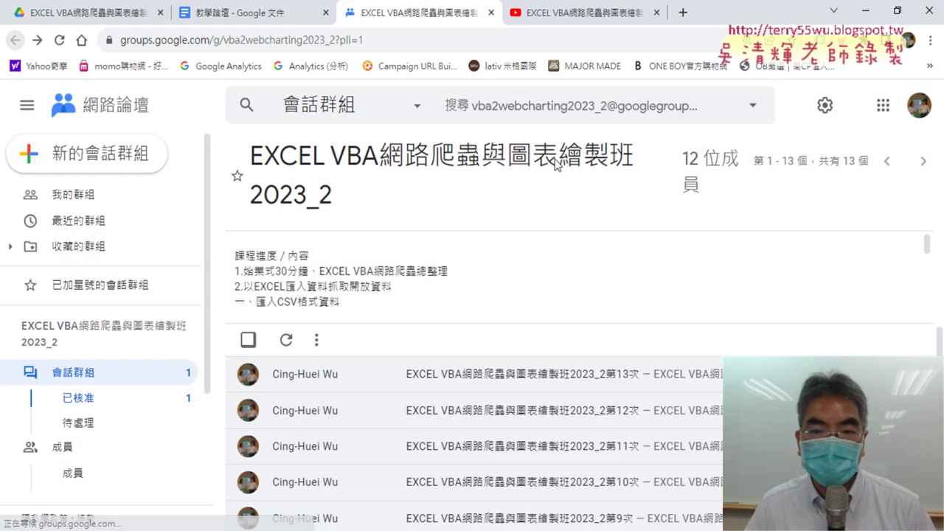
scroll(516, 413, down, 5)
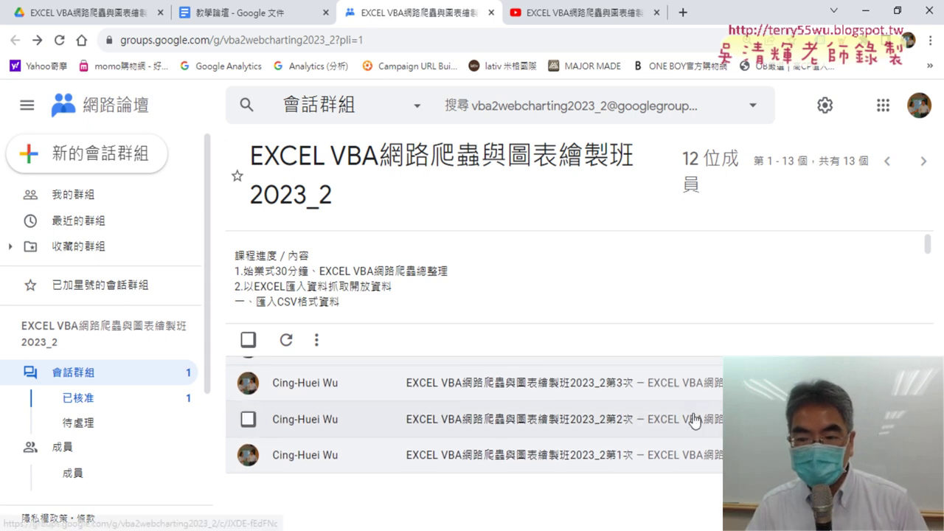
scroll(690, 421, up, 3)
scroll(693, 420, up, 2)
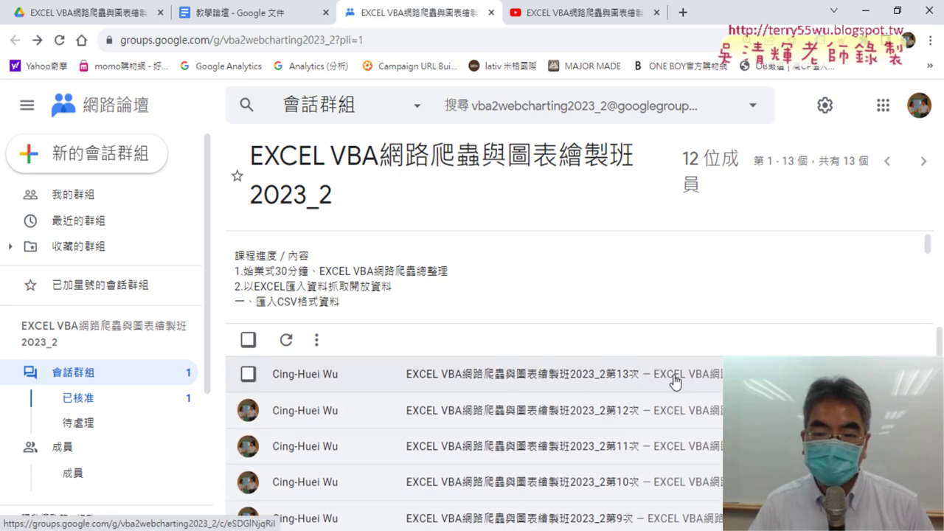
click(595, 384)
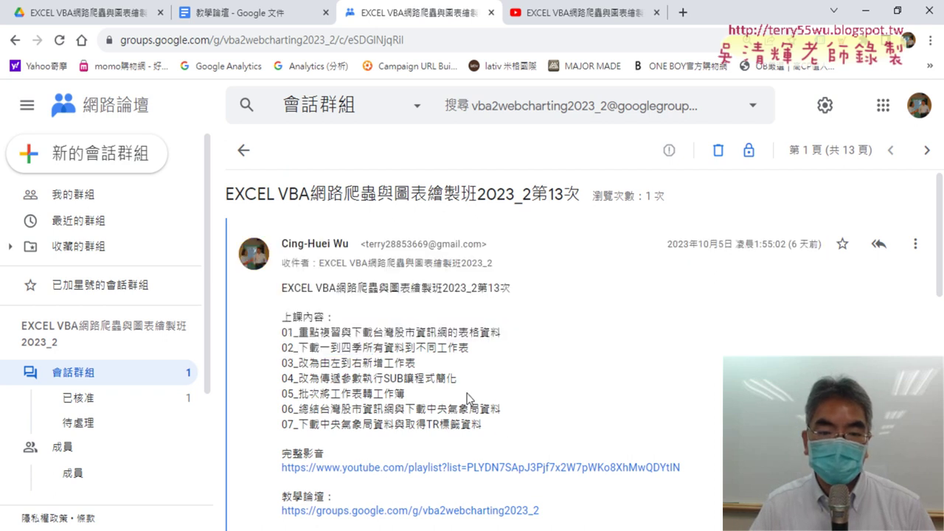
mouse_move(486, 424)
mouse_down()
mouse_move(304, 317)
mouse_move(284, 280)
mouse_up()
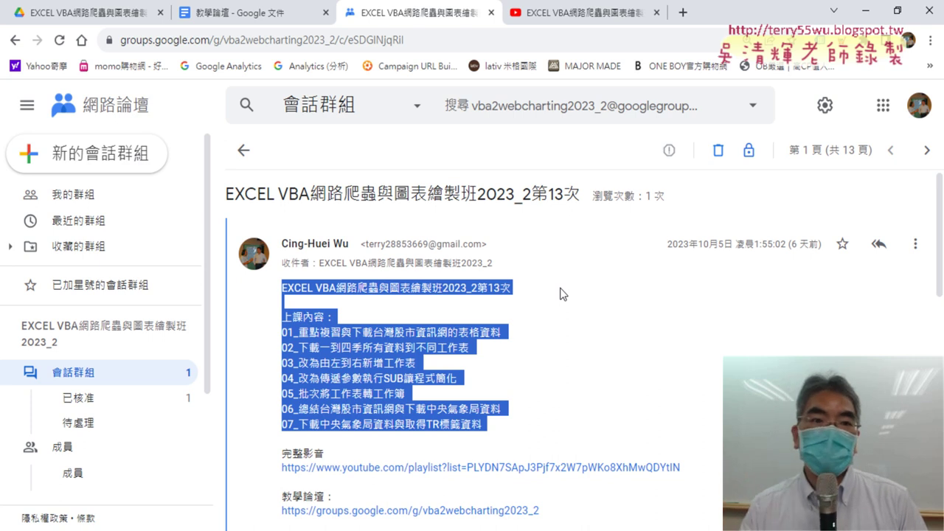
Step: Open 06_下載台灣股市資訊網加權指數 from the _雲端白板 folder in the Drive course folder
click(112, 19)
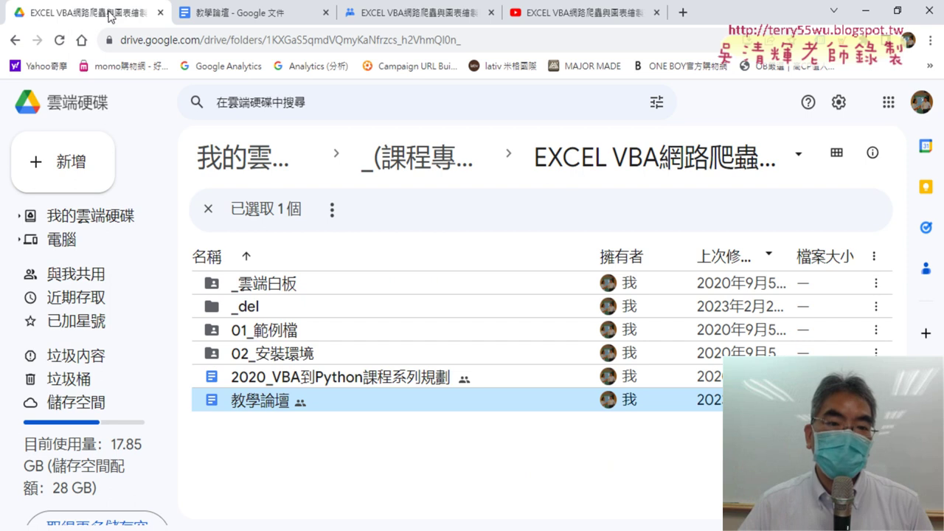
double_click(308, 286)
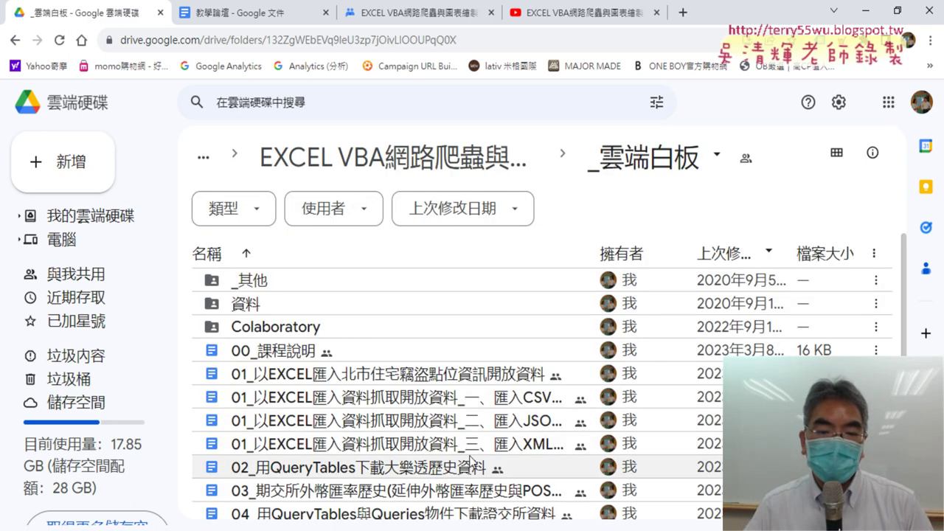
scroll(470, 461, down, 2)
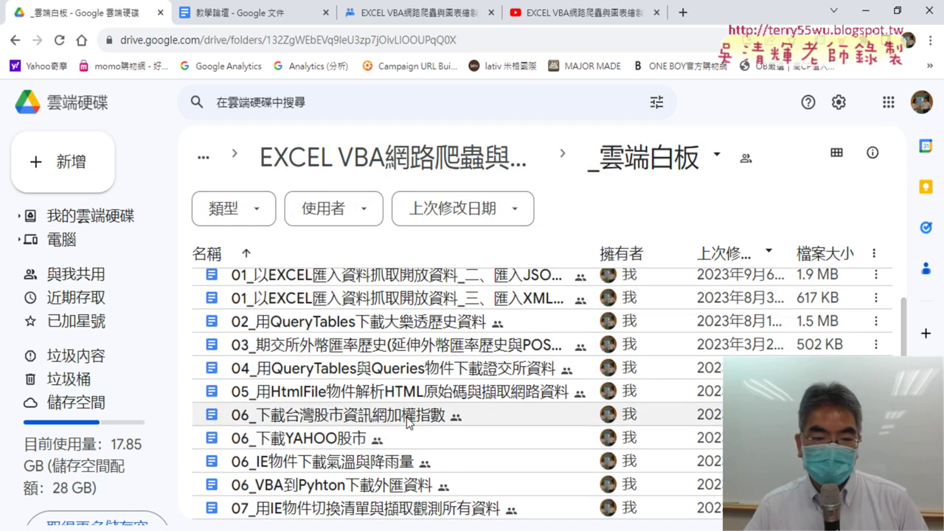
click(325, 422)
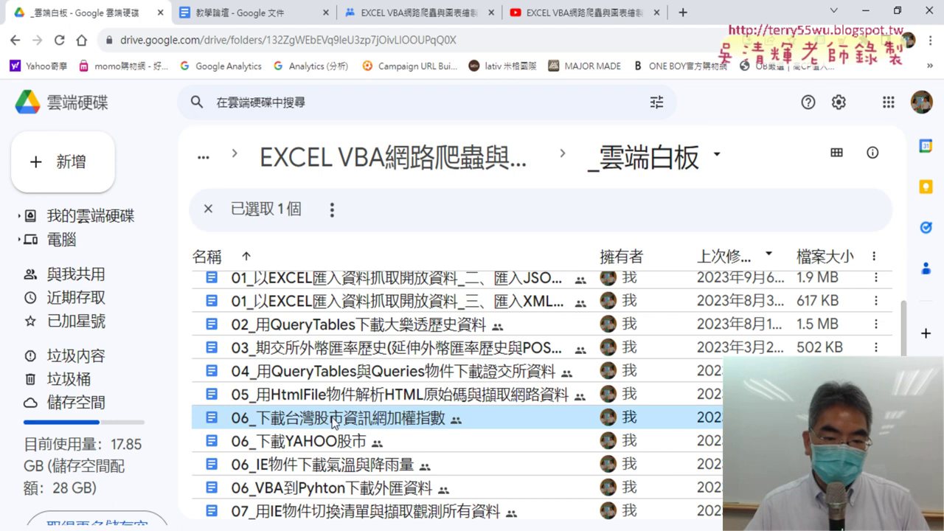
double_click(381, 421)
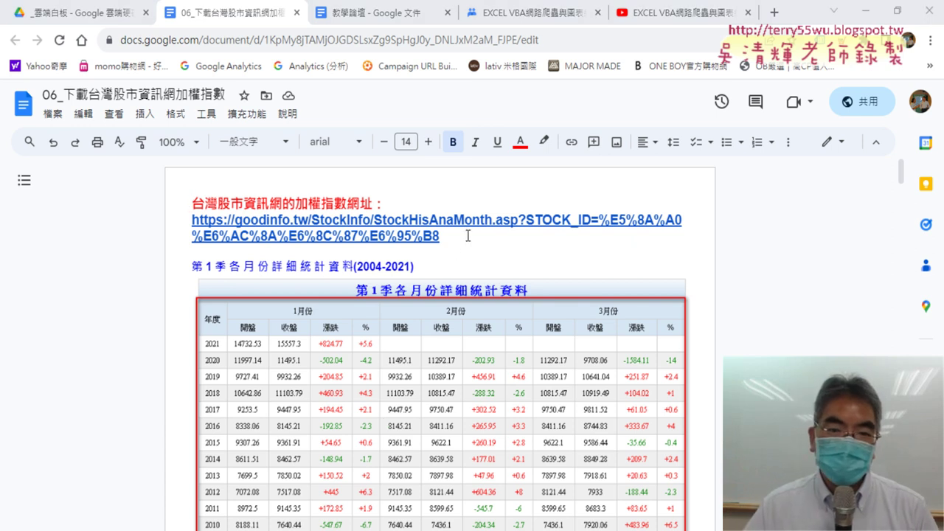
Step: Open the document's goodinfo.tw weighted-index URL in a new tab from its link preview
click(468, 236)
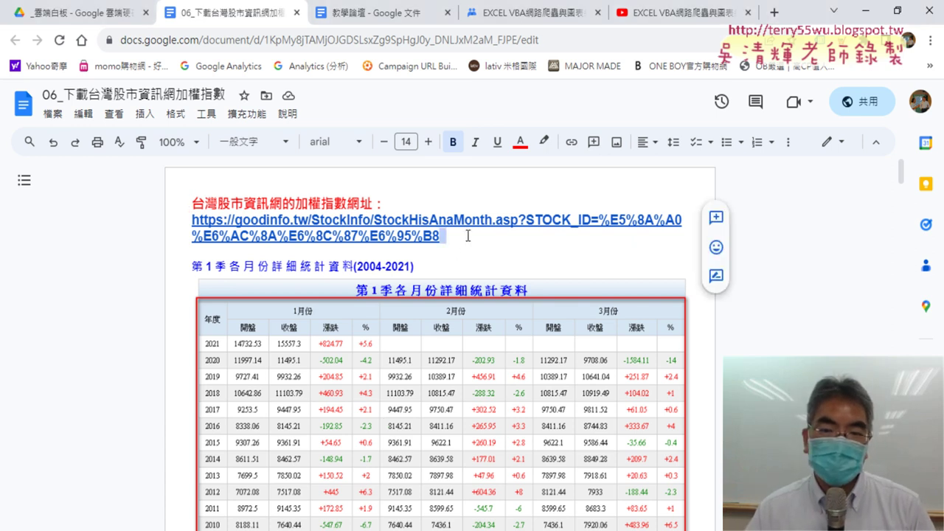
click(437, 224)
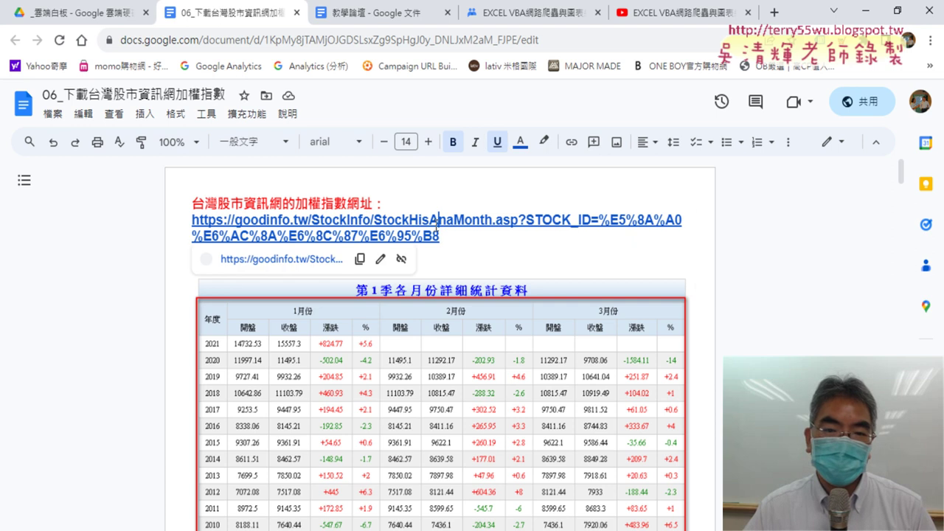
click(343, 260)
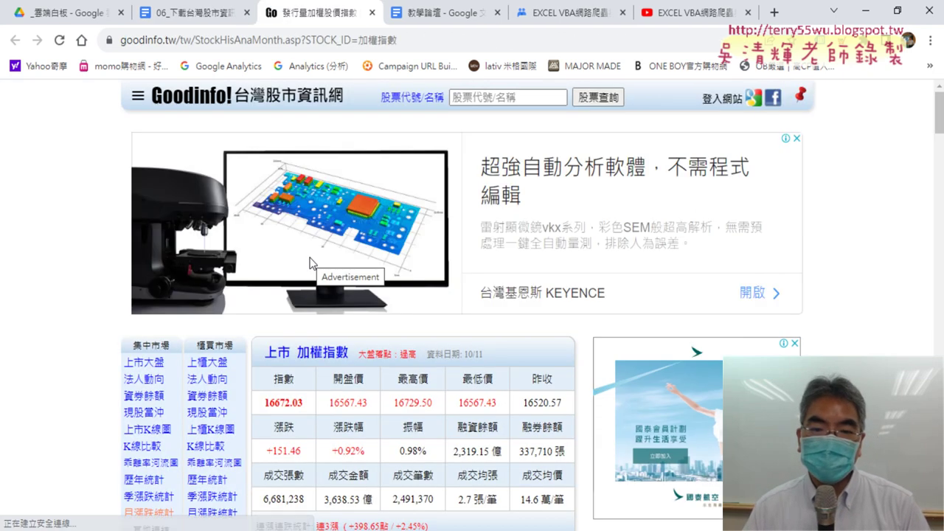
Step: Inspect the 年度 header cell of the Q1 monthly statistics table in DevTools
scroll(565, 257, down, 4)
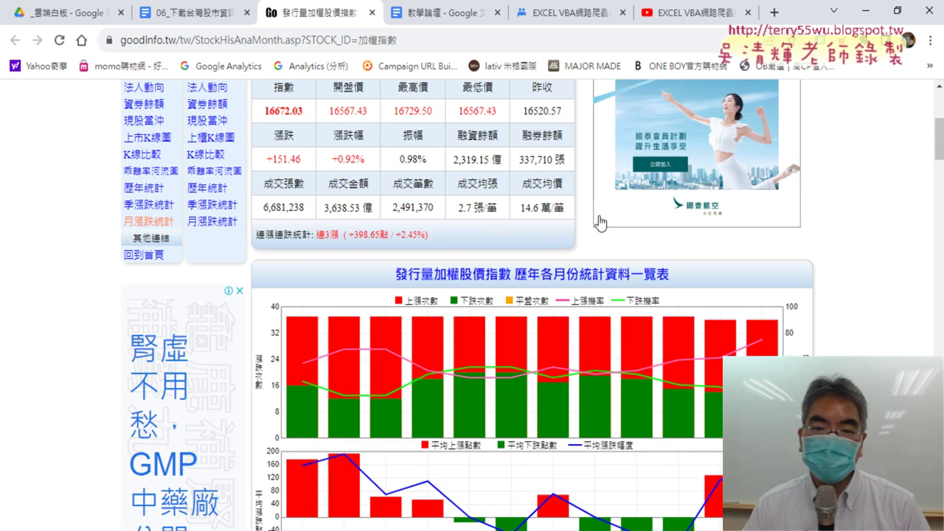
scroll(599, 222, down, 3)
scroll(442, 228, down, 6)
scroll(288, 234, up, 3)
scroll(285, 234, down, 3)
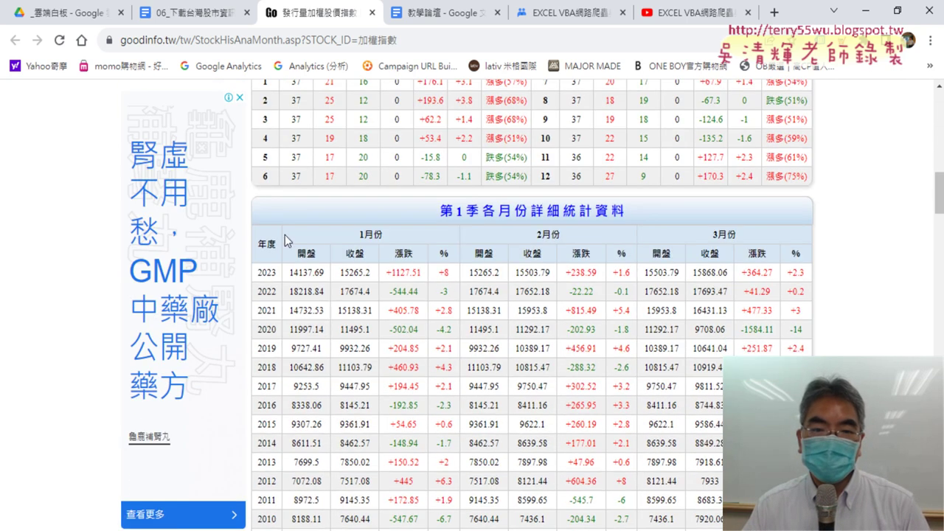
right_click(270, 244)
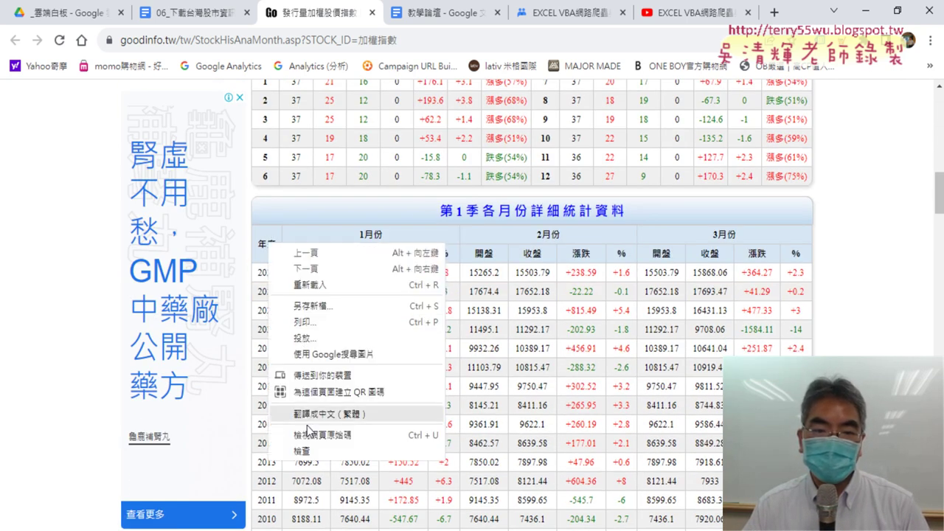
click(315, 455)
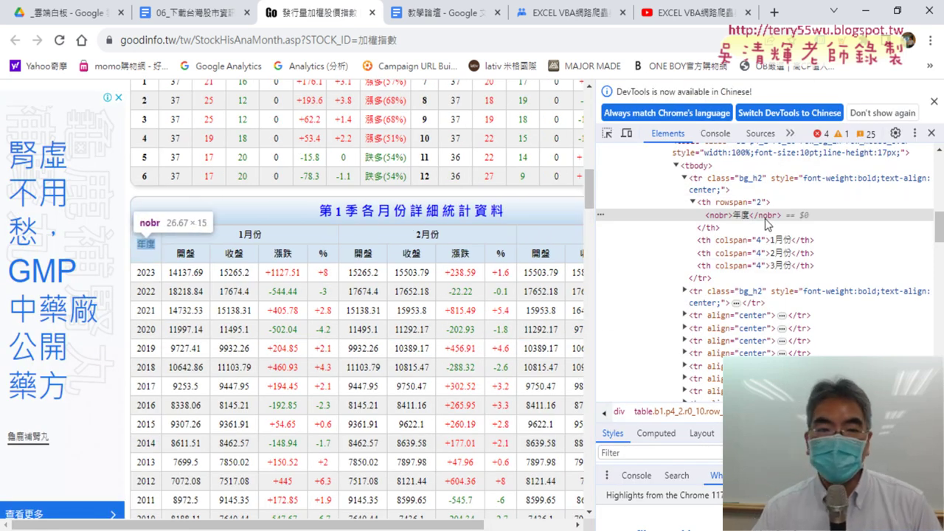
scroll(730, 184, up, 2)
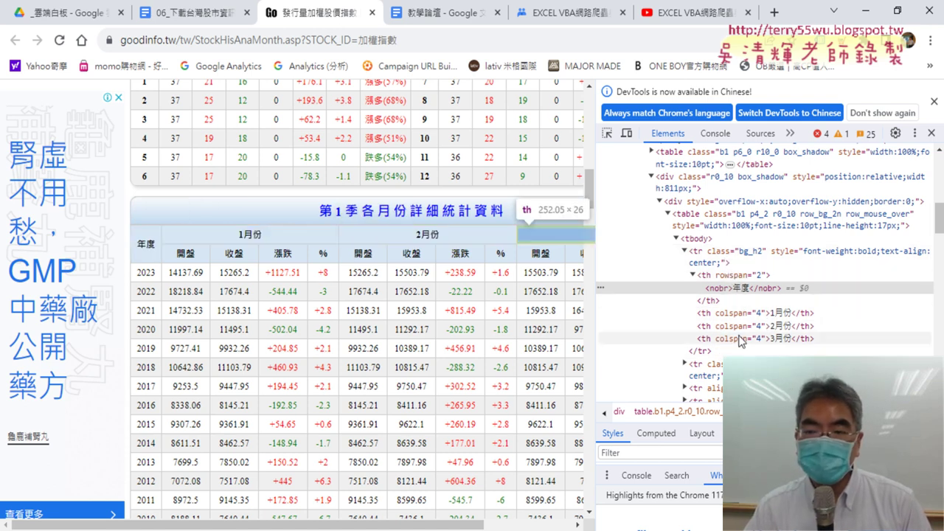
Step: Expand the second header row, then the first data row showing 2023, 14137.69 and 15265.2
scroll(738, 324, down, 2)
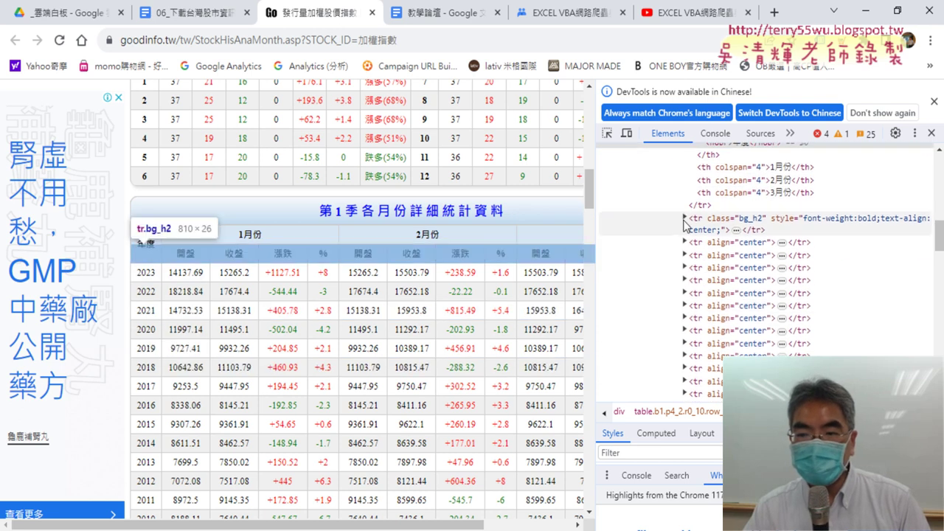
click(684, 219)
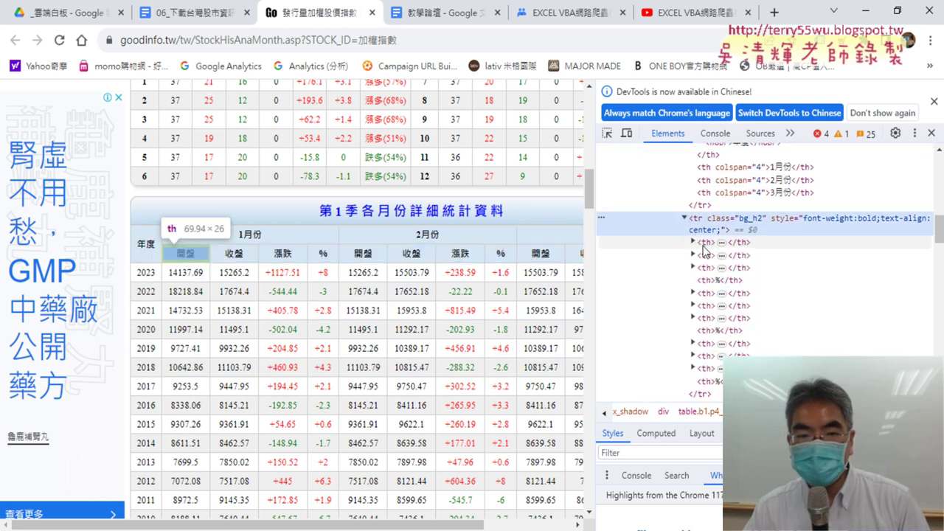
scroll(704, 251, up, 2)
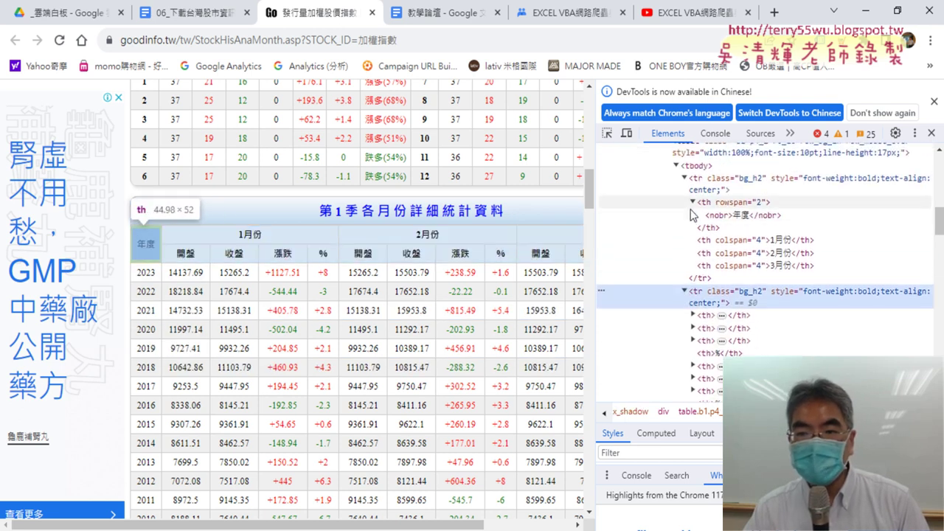
click(684, 291)
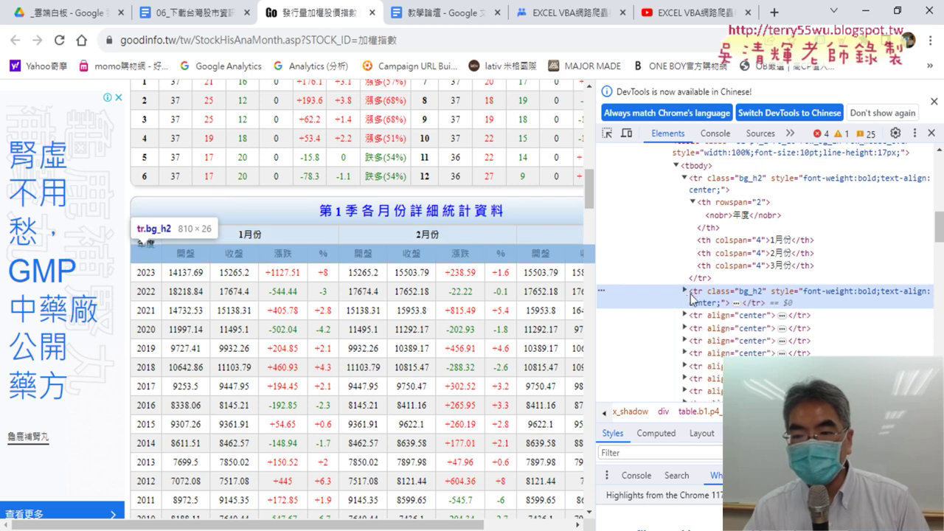
click(686, 317)
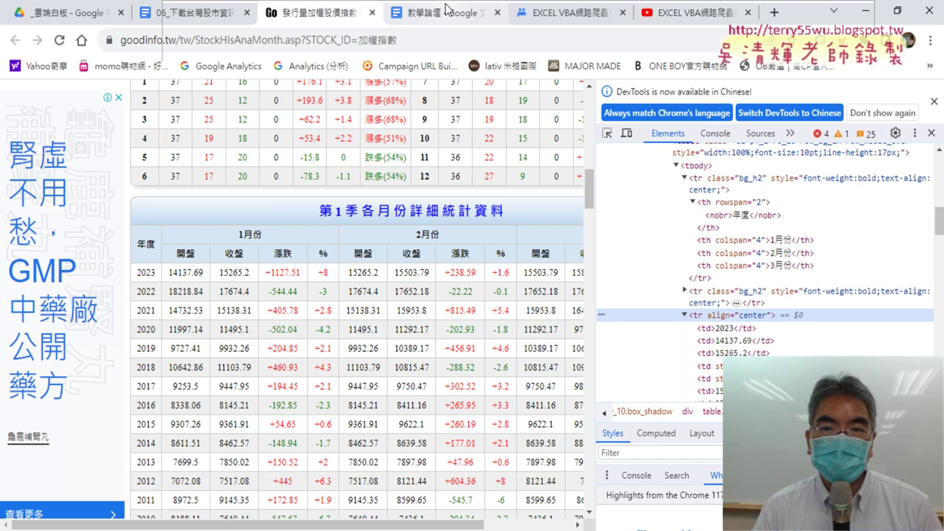
mouse_move(448, 9)
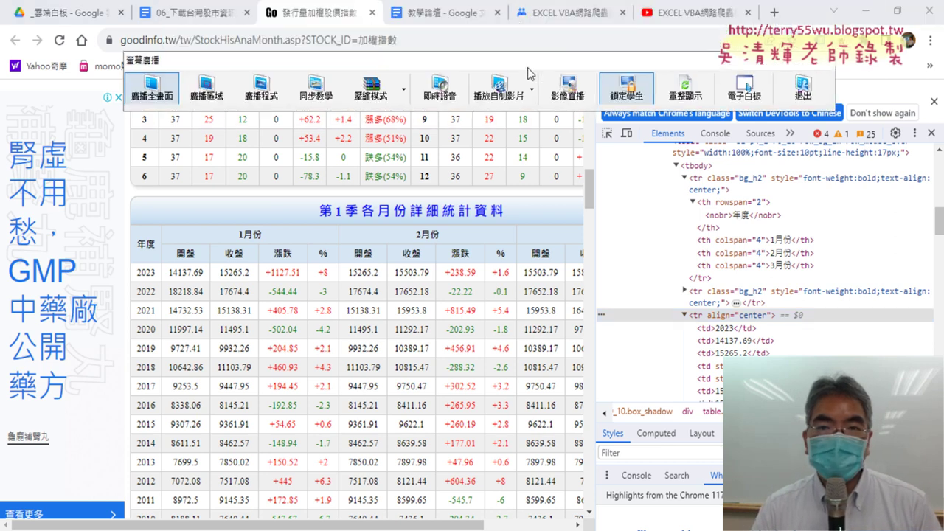
Step: Clear the topic-list highlight on the 第13次 post, then go back to the _雲端白板 Drive folder
click(560, 13)
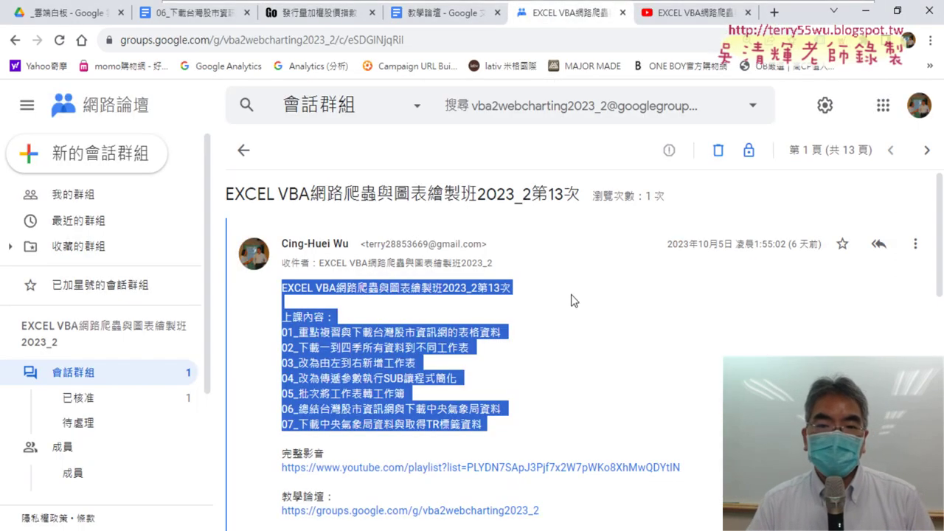
click(624, 289)
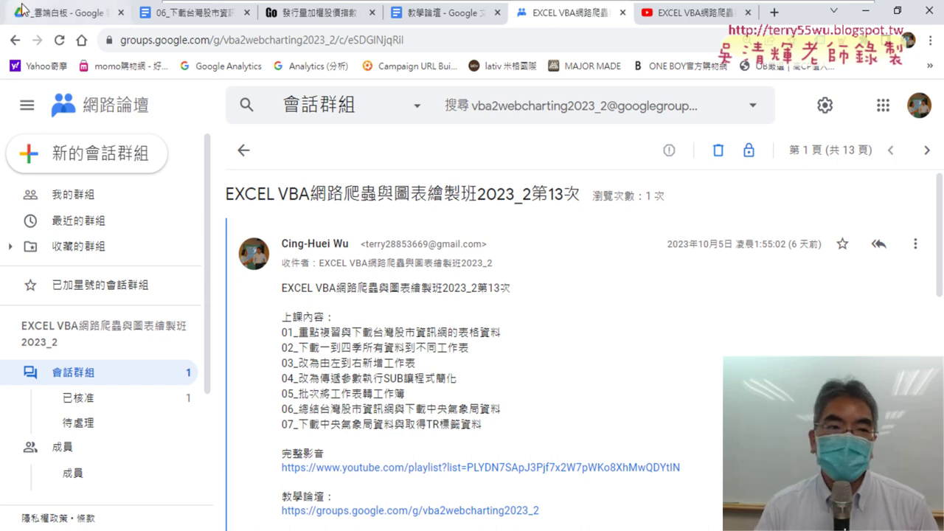
click(51, 7)
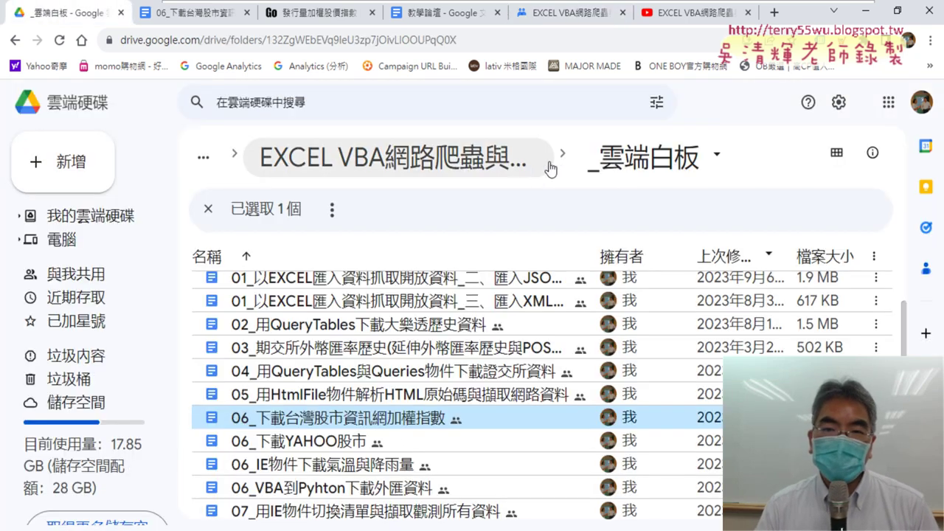
Step: Go up to the parent course folder and show its options, then return to the 第13次 post
click(520, 170)
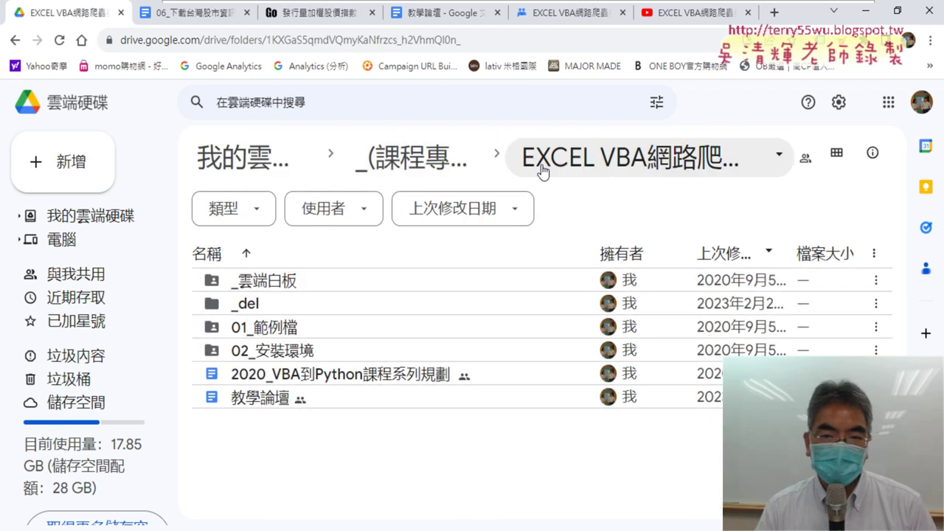
click(590, 168)
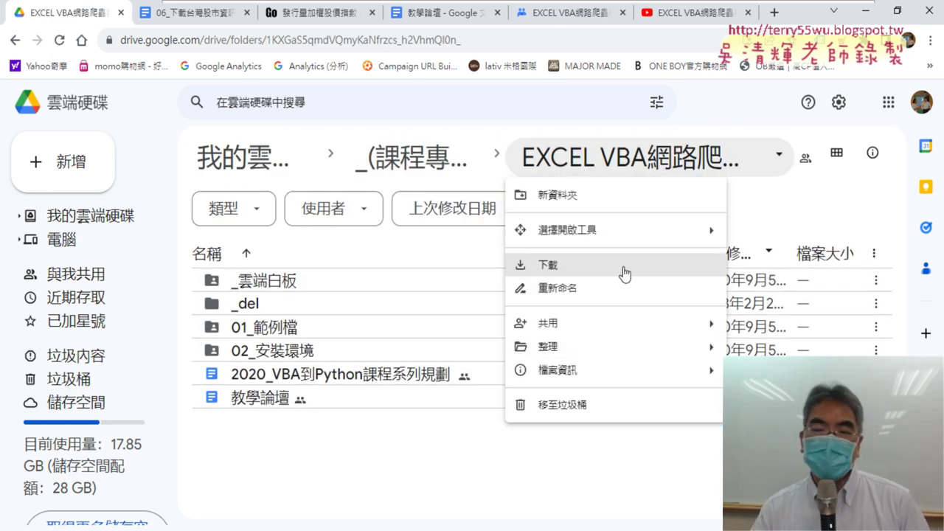
click(566, 12)
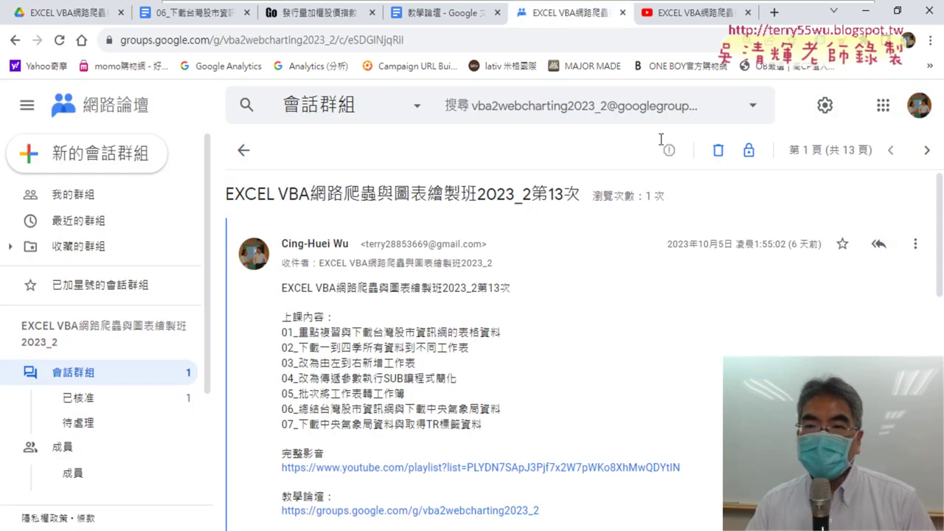
Step: Show the session 13 YouTube playlist from its first video, 01 重點複習與下載台灣股市資訊網的表格資料
click(693, 12)
scroll(870, 292, up, 3)
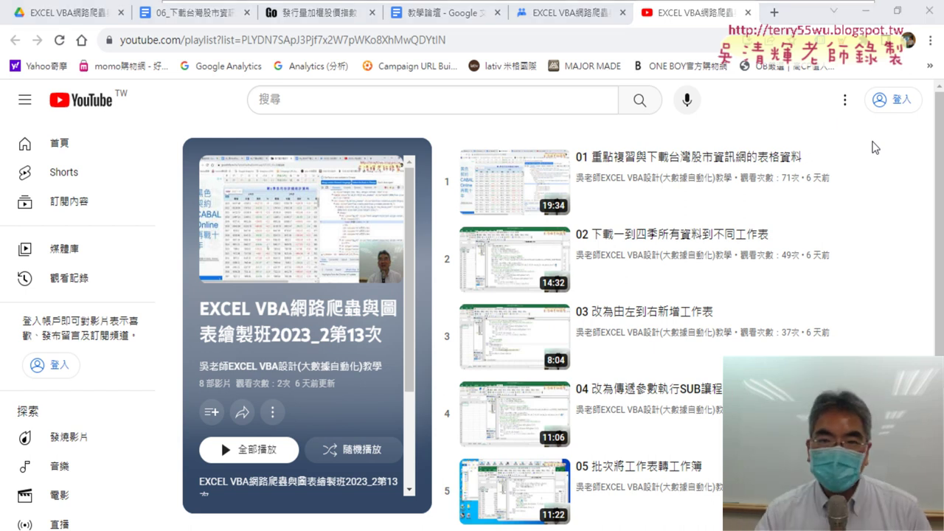
mouse_move(495, 4)
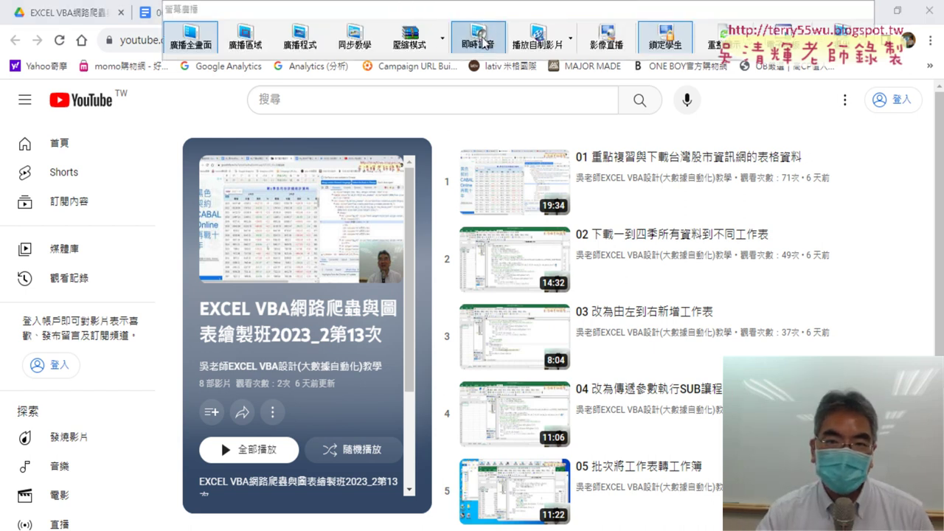
Step: Return to the 第13次 class post and zoom the page to 150%
click(450, 12)
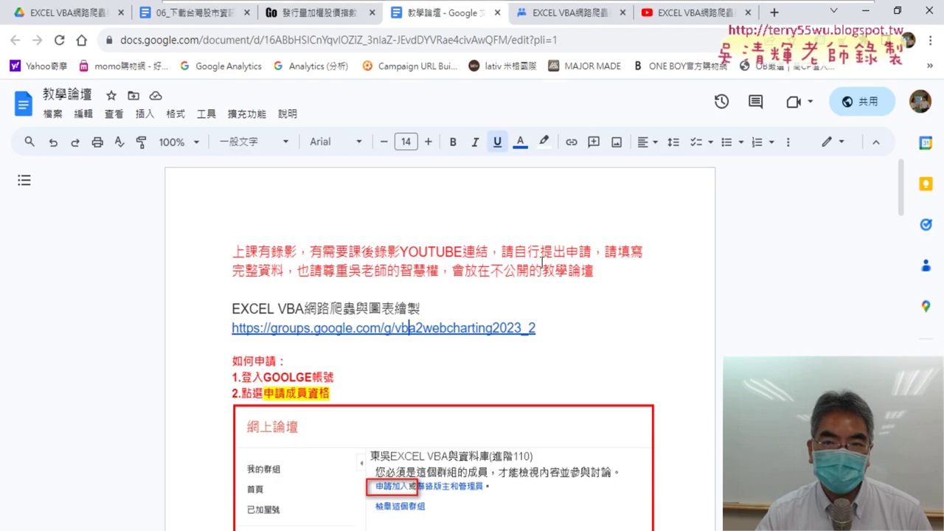
click(568, 13)
scroll(452, 336, down, 2)
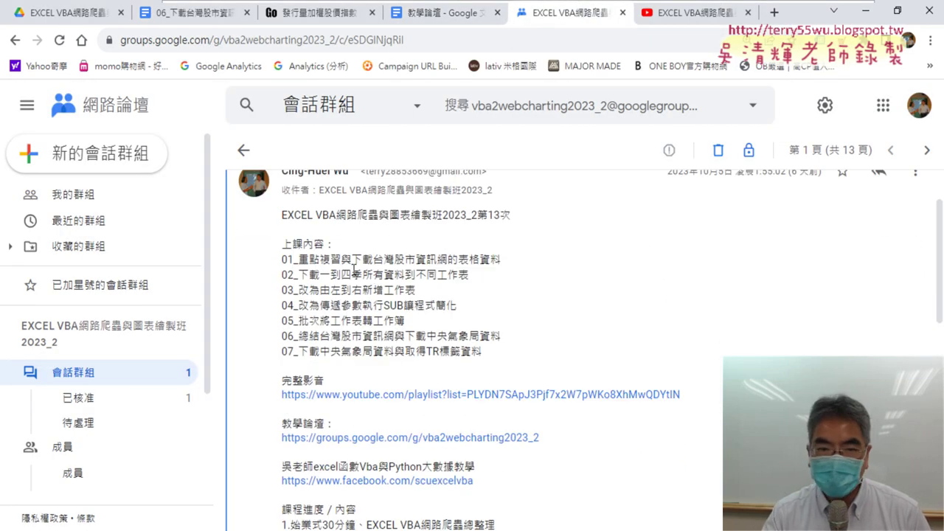
key(ctrl+plus)
key(ctrl+plus)
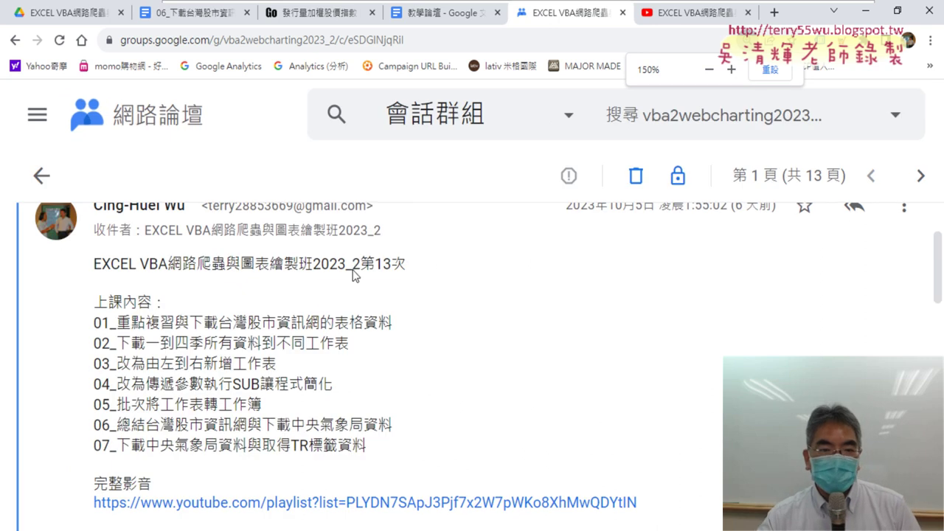
scroll(211, 301, down, 1)
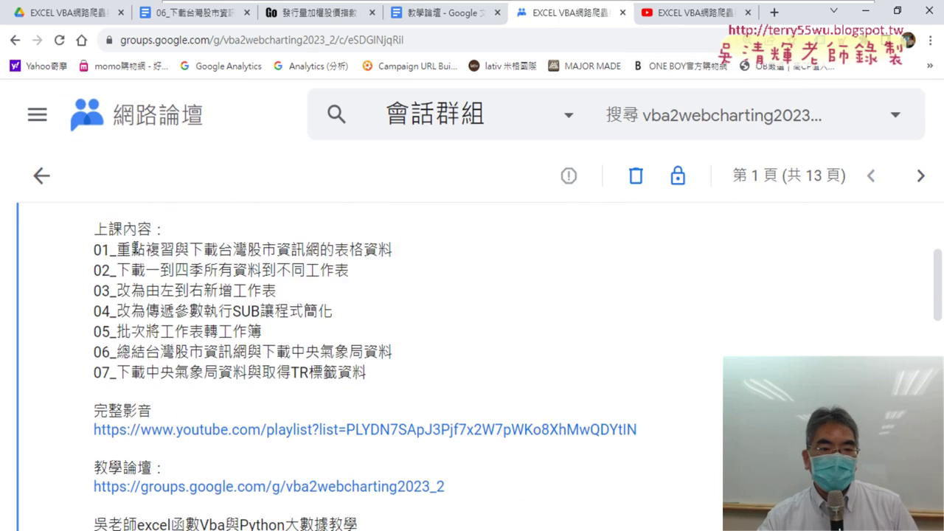
Step: Highlight topic 02 and the word 工作簿 in topic 05 of the lesson list
drag(118, 270, 355, 273)
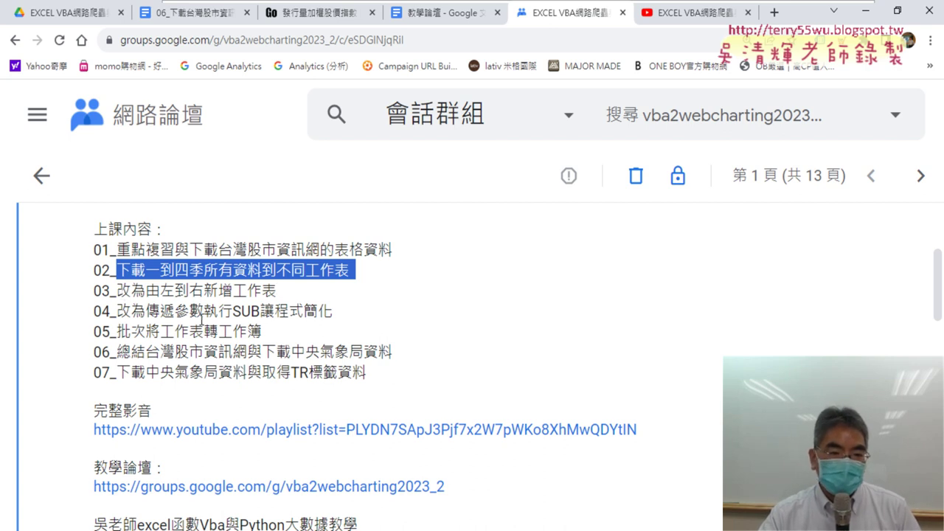
drag(219, 332, 261, 332)
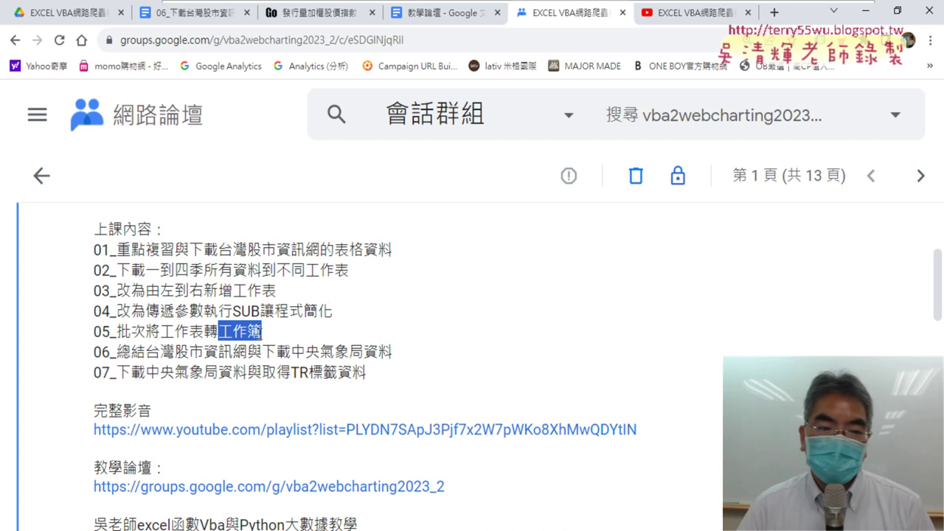
drag(160, 331, 264, 334)
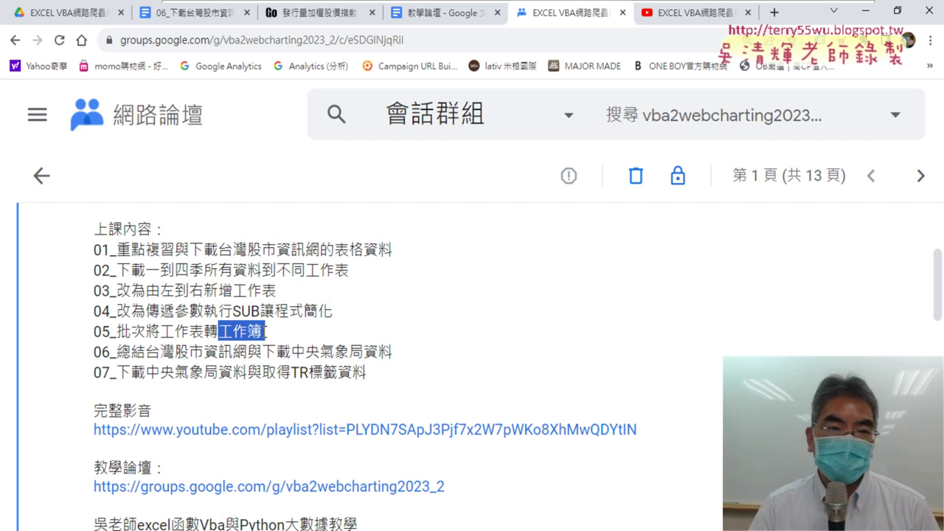
Step: In the 06_下載台灣股市資訊網加權指數 notes, highlight the first-quarter Sub name's 01 suffix and the <td> comment
click(209, 16)
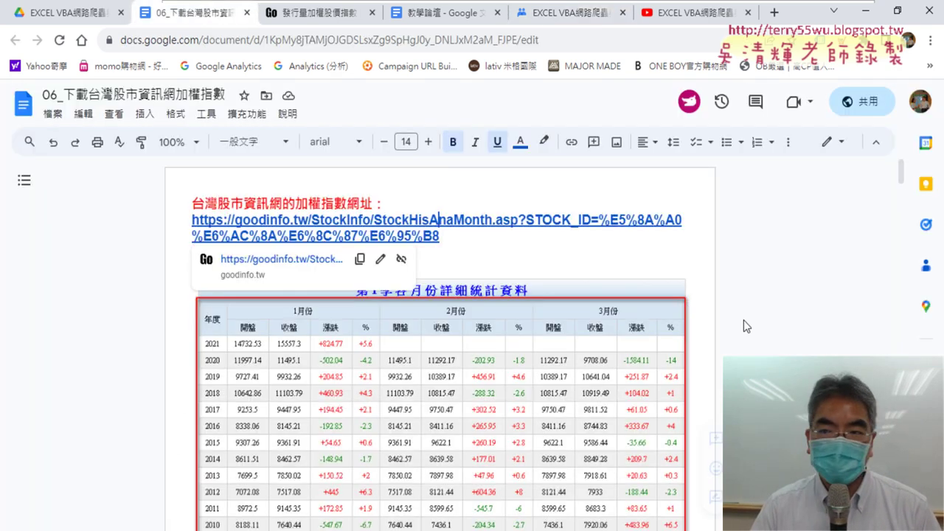
mouse_move(901, 177)
mouse_down()
mouse_move(895, 264)
mouse_move(894, 234)
mouse_up()
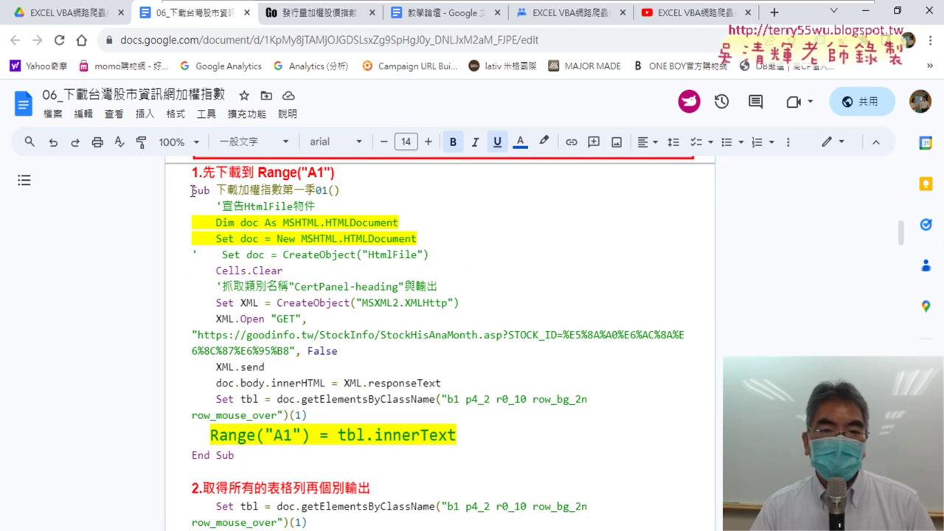
drag(192, 190, 343, 192)
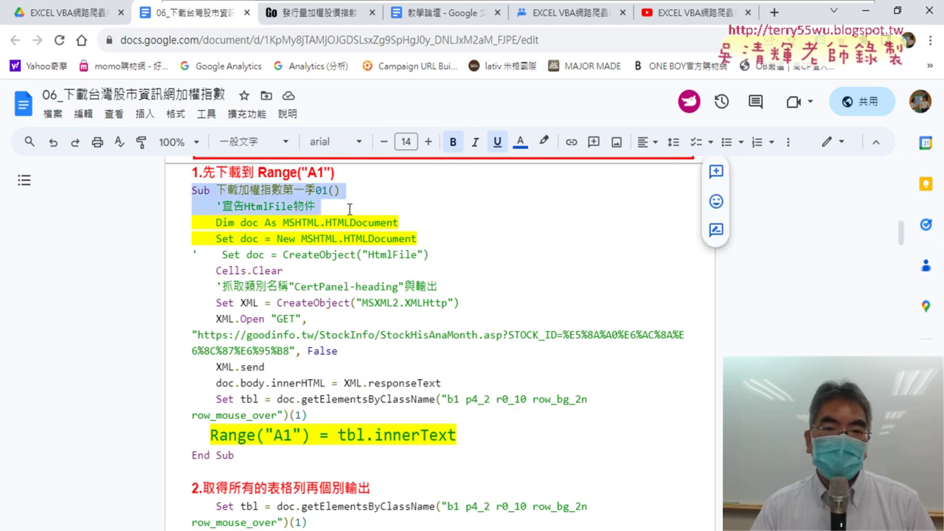
click(297, 190)
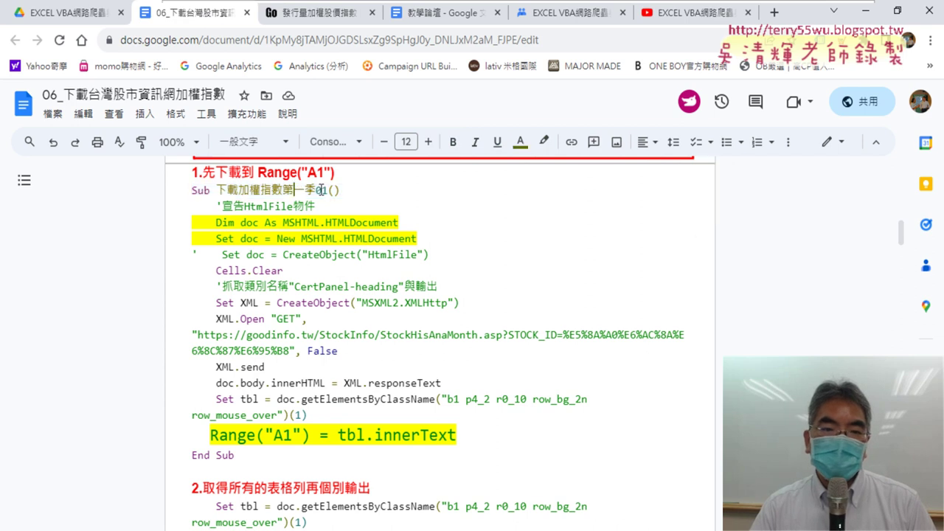
drag(316, 190, 333, 193)
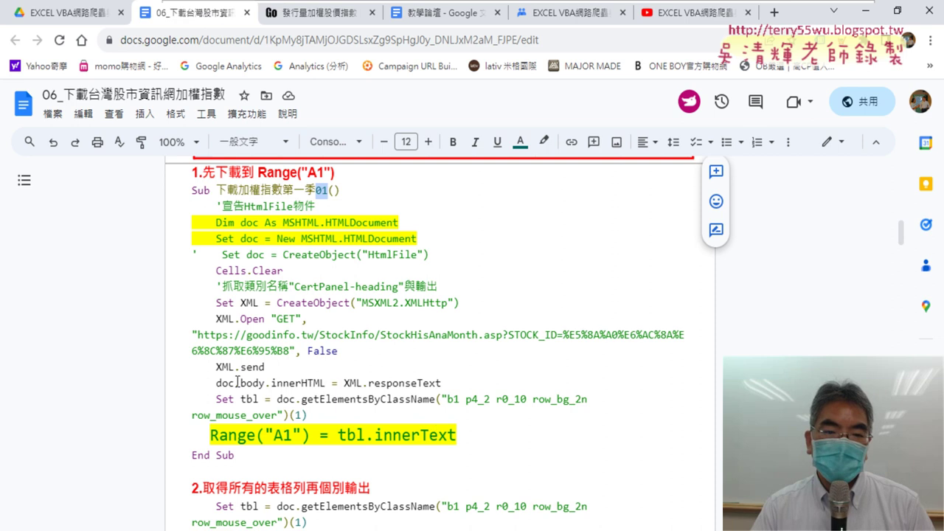
scroll(237, 381, down, 1)
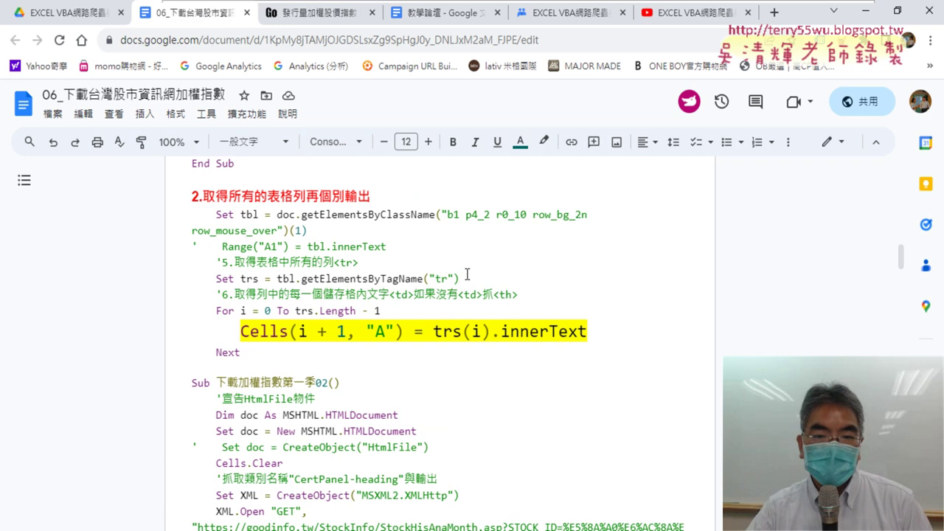
scroll(467, 274, up, 3)
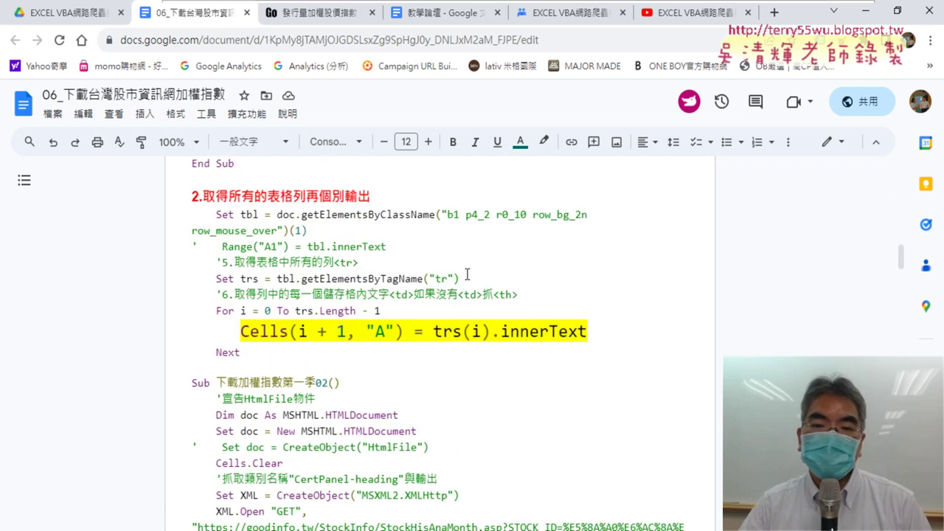
drag(459, 294, 483, 295)
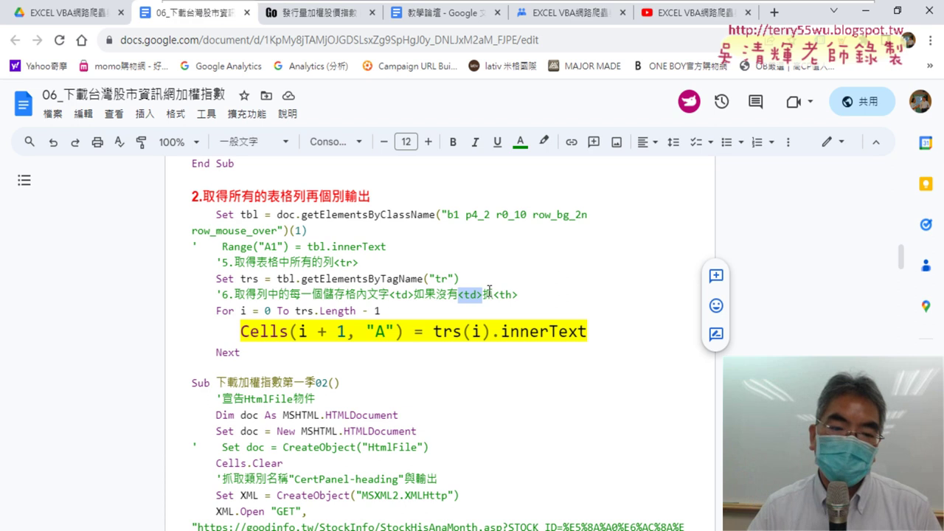
scroll(267, 245, down, 3)
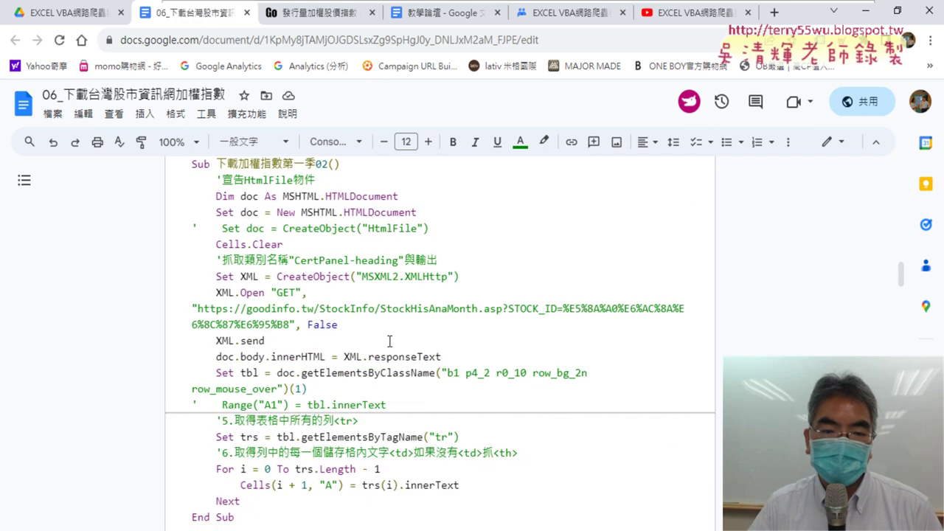
scroll(430, 350, down, 2)
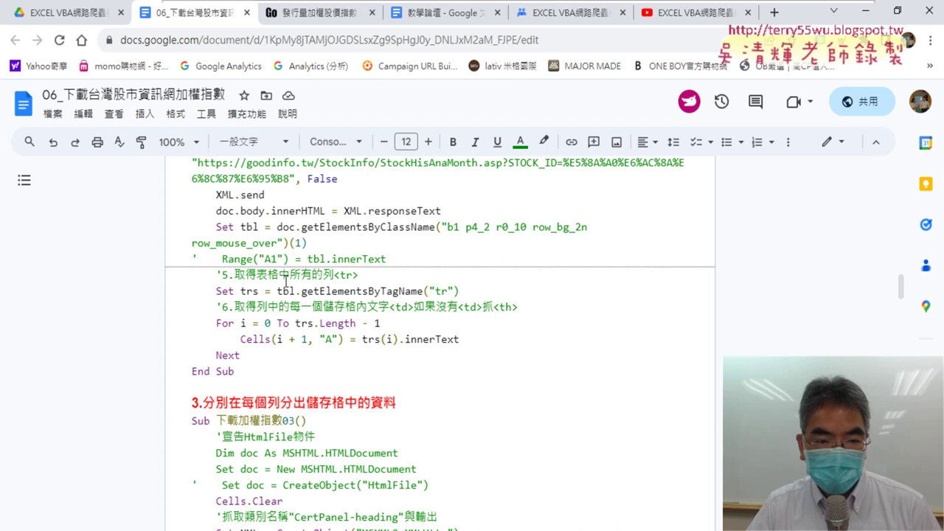
mouse_move(213, 290)
mouse_down()
mouse_move(467, 290)
mouse_move(424, 290)
mouse_up()
click(466, 289)
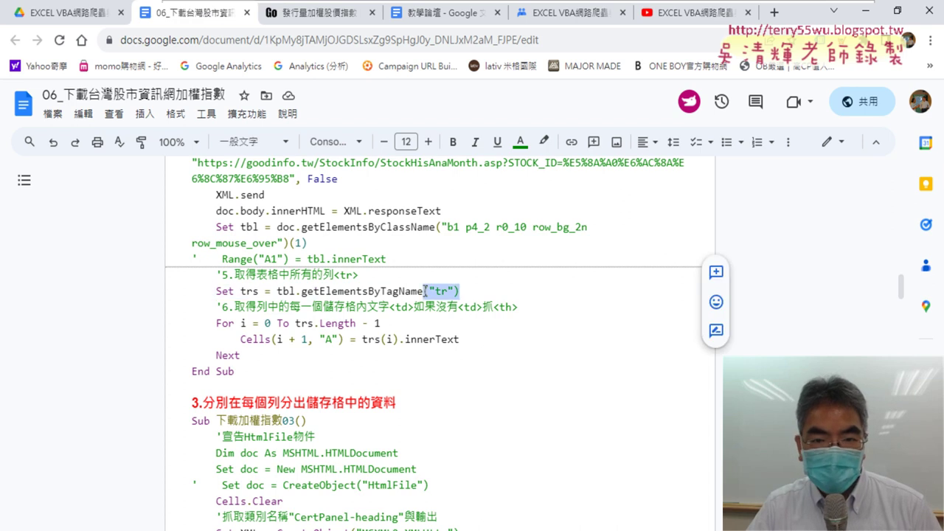
click(428, 142)
click(427, 141)
click(427, 142)
click(428, 142)
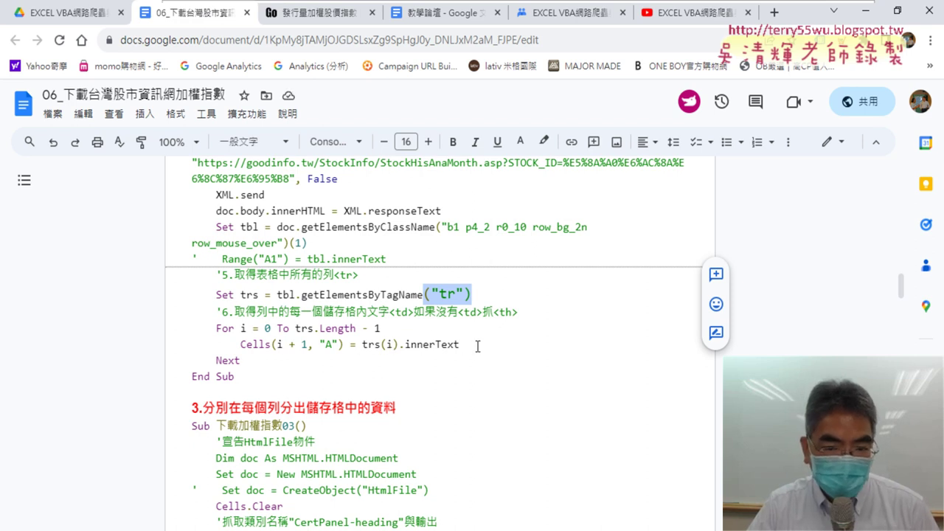
click(240, 294)
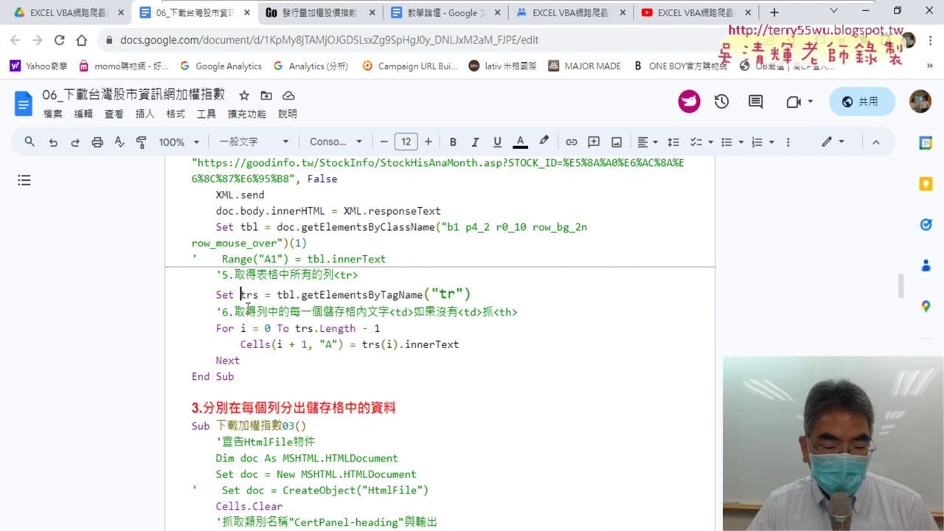
click(331, 328)
scroll(244, 257, down, 2)
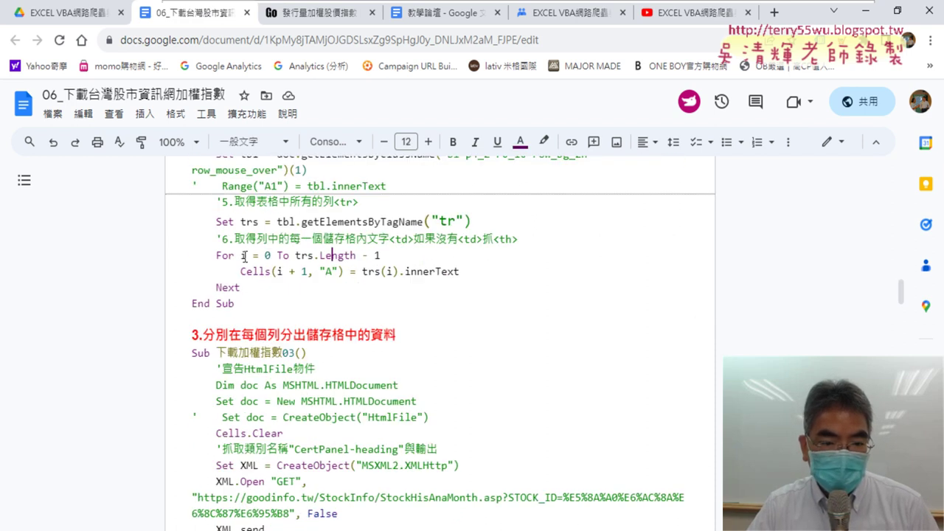
scroll(360, 245, down, 4)
scroll(358, 255, down, 3)
scroll(353, 269, down, 3)
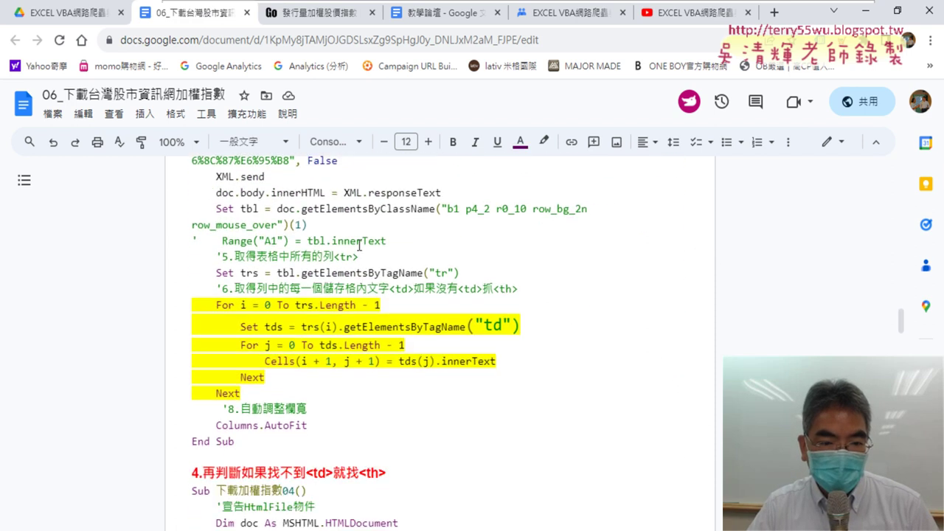
scroll(350, 286, up, 1)
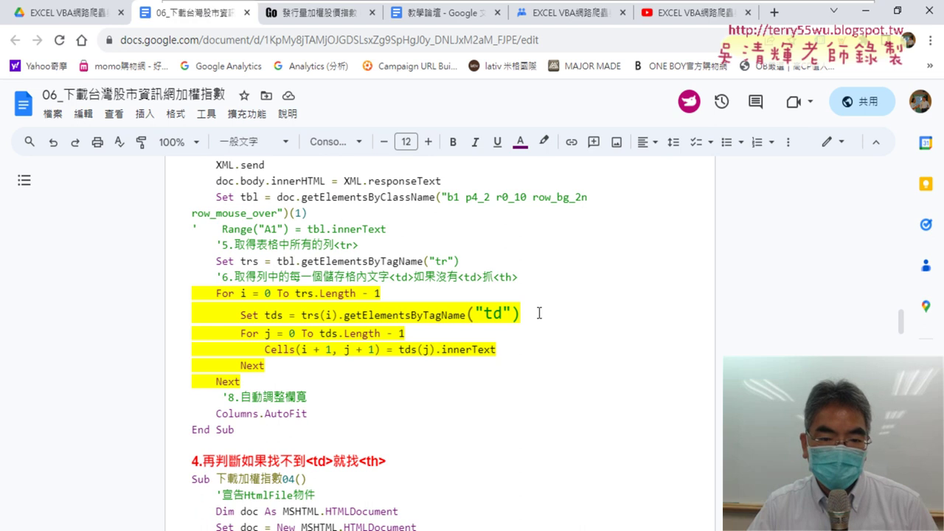
drag(539, 313, 343, 316)
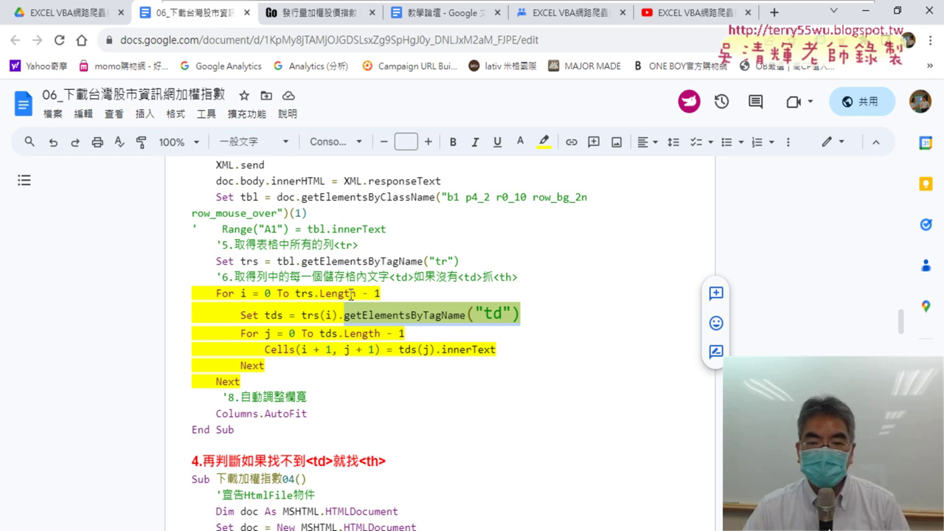
scroll(350, 293, down, 3)
scroll(427, 302, down, 3)
scroll(449, 309, down, 3)
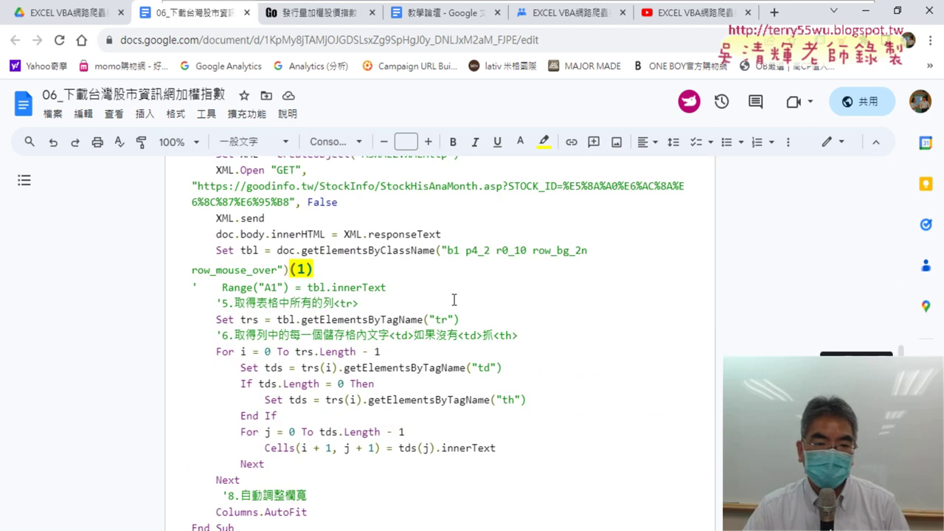
Step: Highlight the If tds.Length = 0 … End If block in yellow
scroll(453, 299, down, 2)
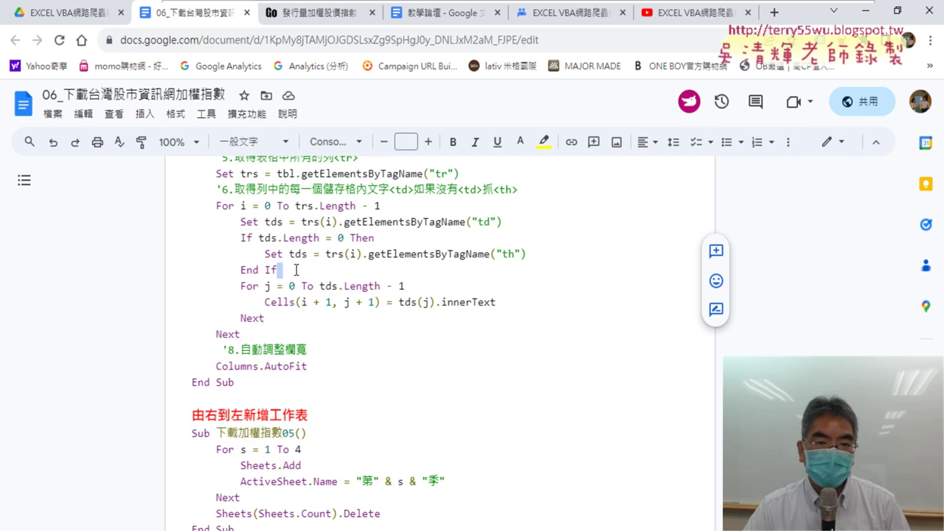
drag(278, 270, 158, 239)
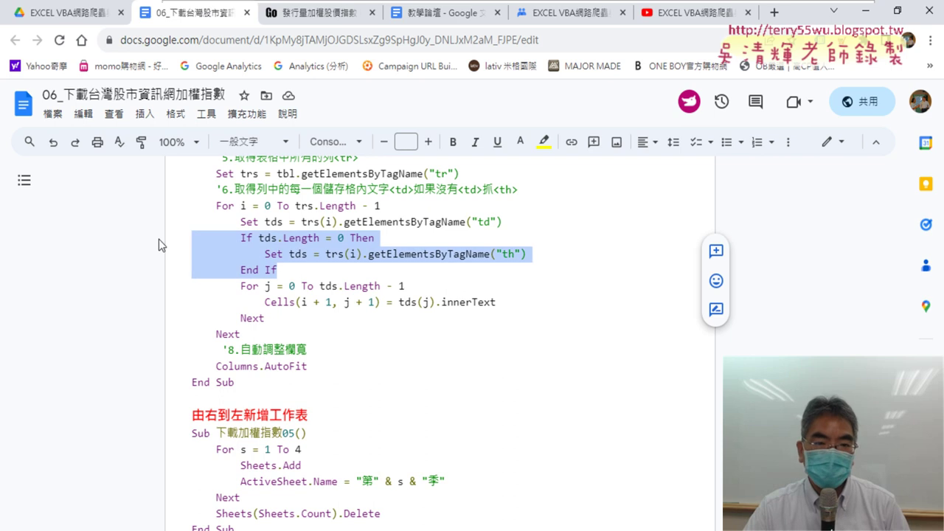
click(545, 144)
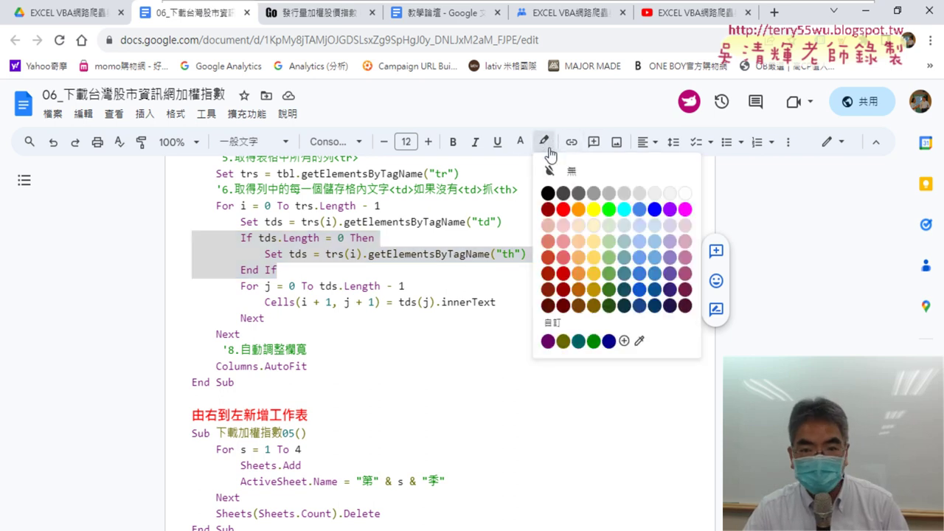
click(595, 213)
click(317, 237)
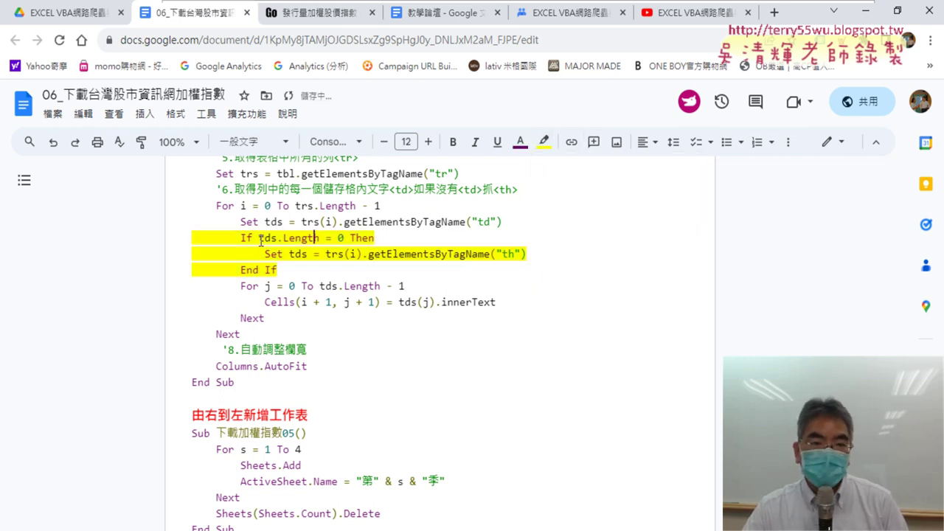
Step: Enlarge the Set tds = trs(i).getElementsByTagName("th") fallback line to size 16
drag(258, 238, 344, 240)
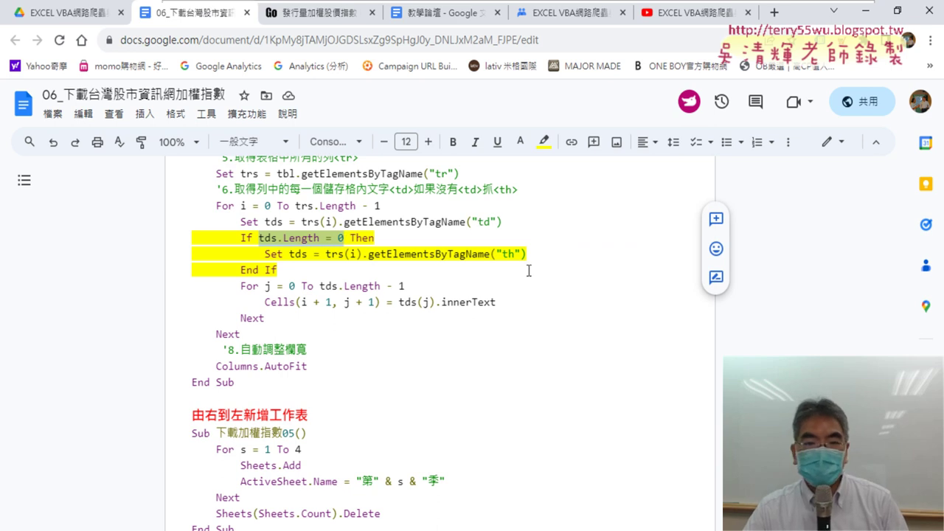
drag(527, 253, 264, 254)
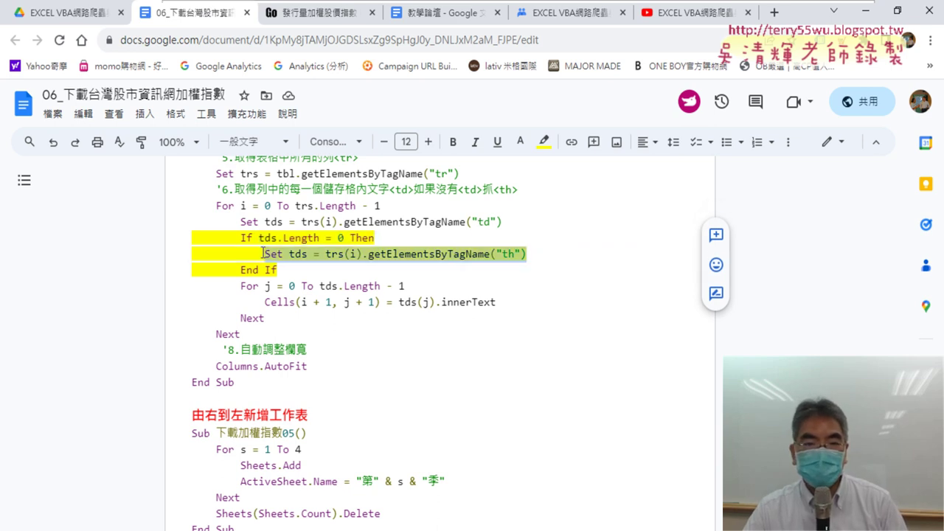
click(431, 143)
click(432, 143)
click(431, 143)
click(431, 143)
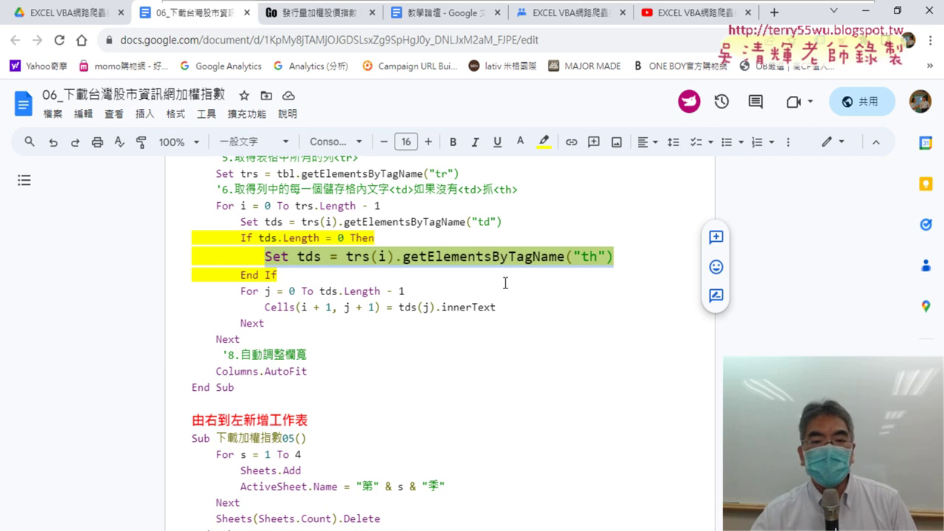
drag(298, 275, 183, 238)
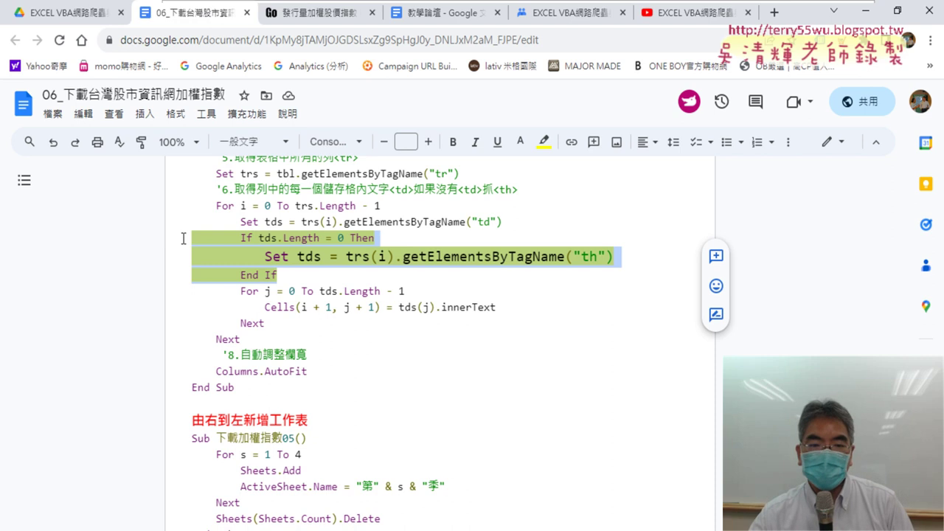
scroll(369, 236, down, 3)
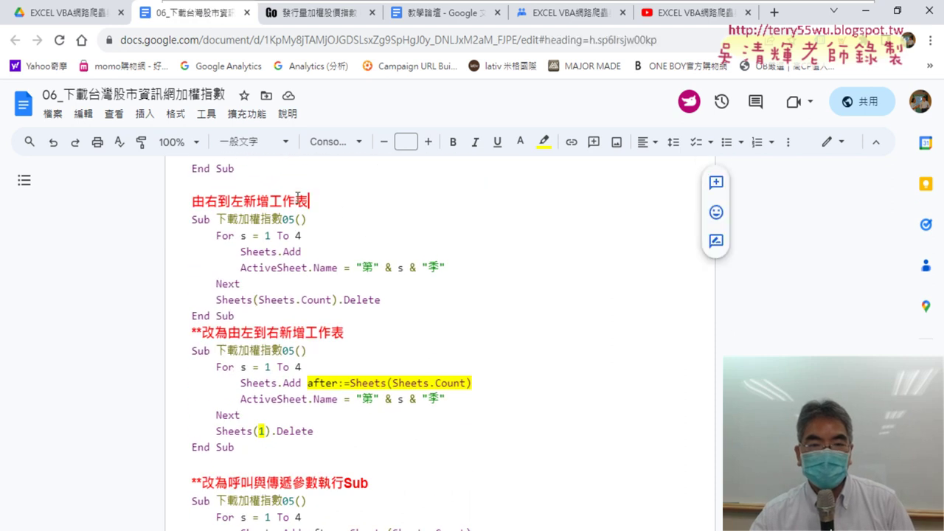
drag(307, 200, 268, 201)
drag(302, 251, 225, 250)
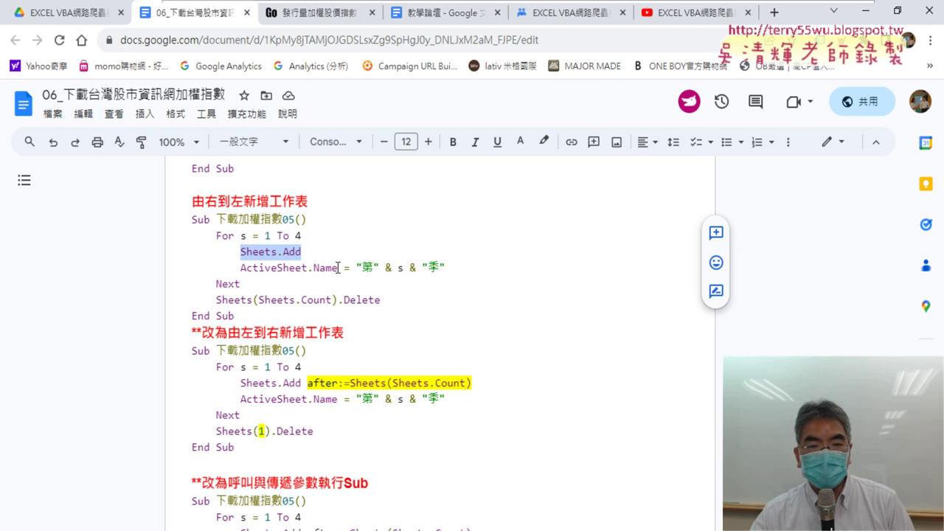
drag(338, 267, 236, 264)
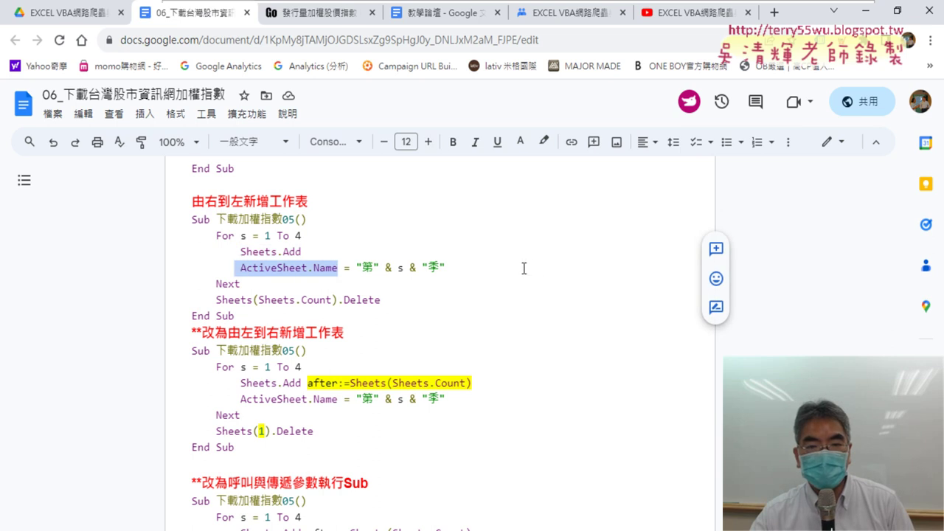
drag(523, 268, 175, 247)
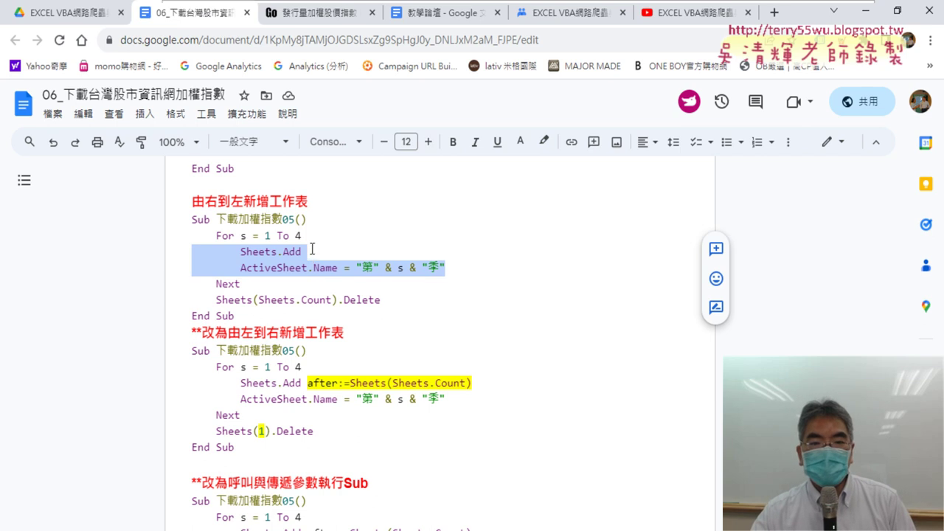
click(312, 250)
drag(241, 252, 297, 258)
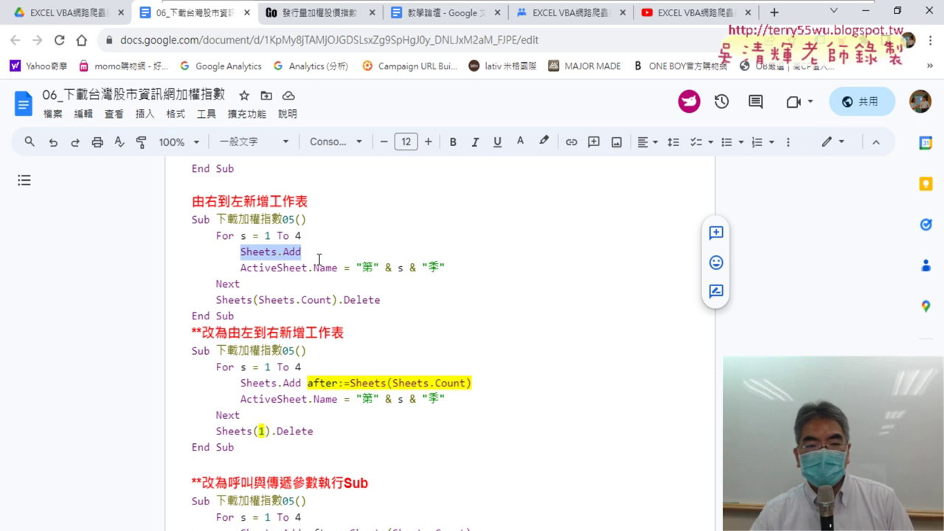
scroll(319, 258, down, 1)
scroll(404, 270, down, 2)
scroll(359, 244, up, 1)
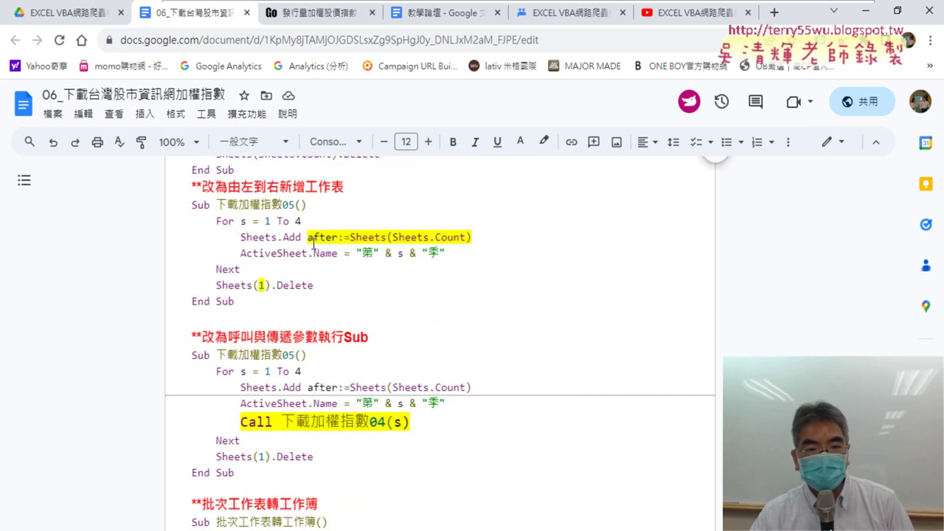
Step: Enlarge after:=Sheets(Sheets.Count) to size 16, then point out its after and Sheets.Count parts
drag(308, 237, 481, 243)
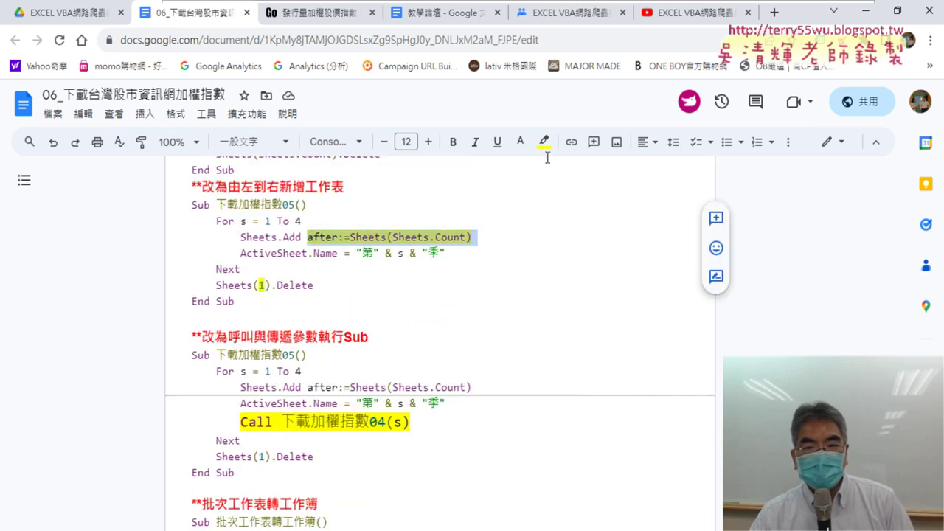
click(428, 142)
click(429, 141)
click(429, 141)
click(428, 142)
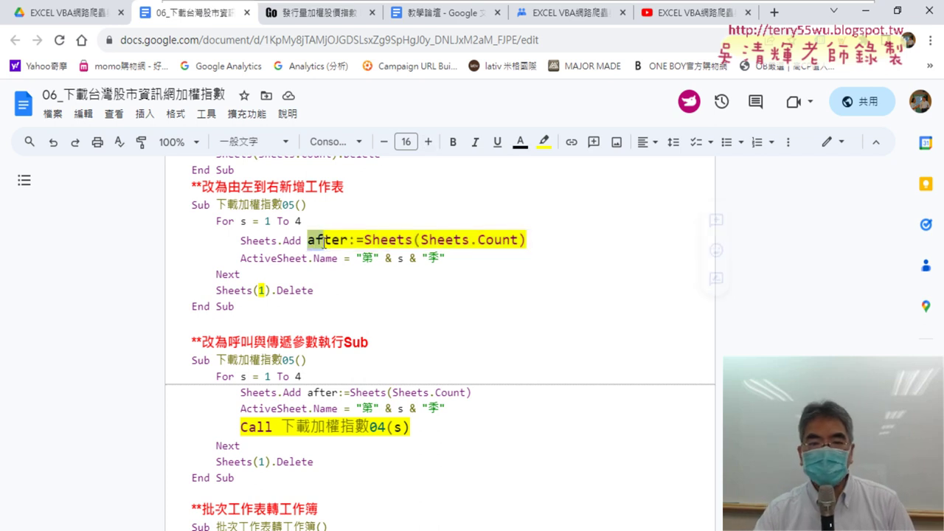
drag(307, 240, 348, 241)
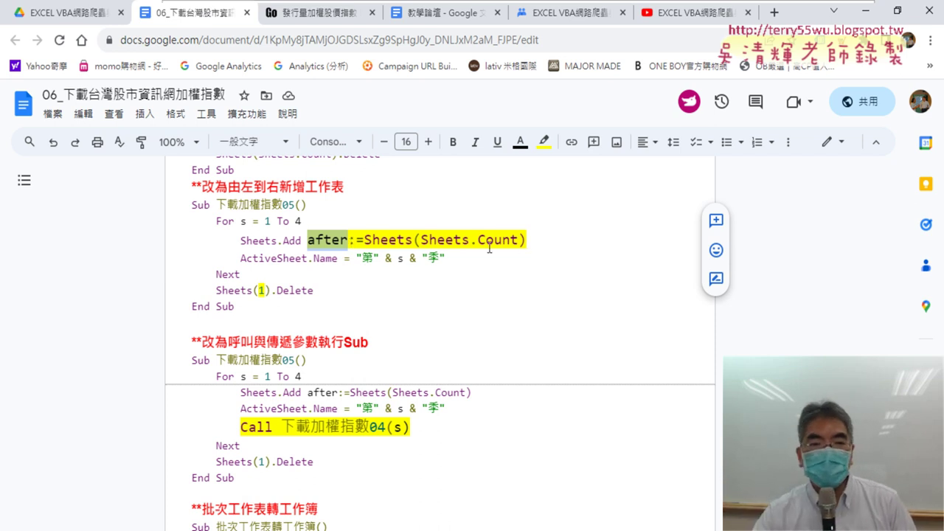
mouse_move(365, 241)
mouse_down()
mouse_move(493, 240)
mouse_move(420, 240)
mouse_up()
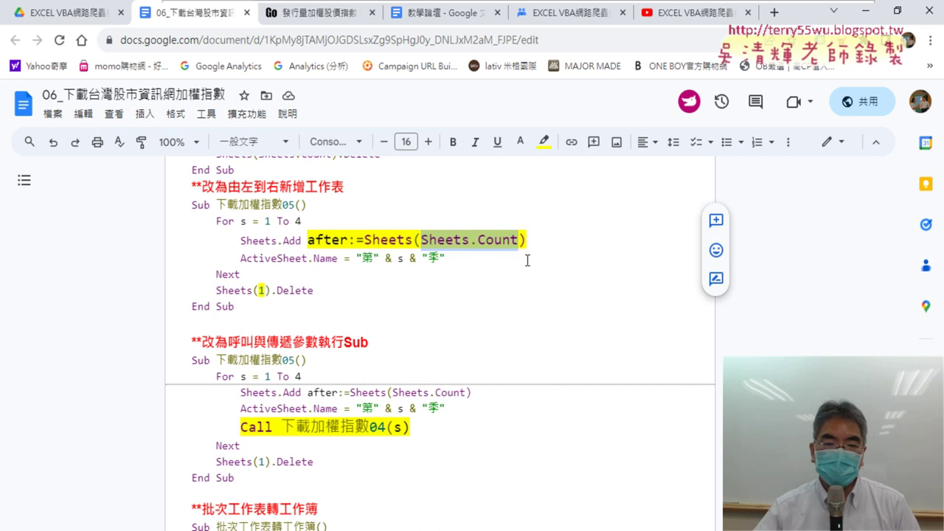
scroll(527, 260, down, 3)
Step: Enlarge SaveCopyAs in the batch-export macro and highlight it in yellow
scroll(525, 258, down, 1)
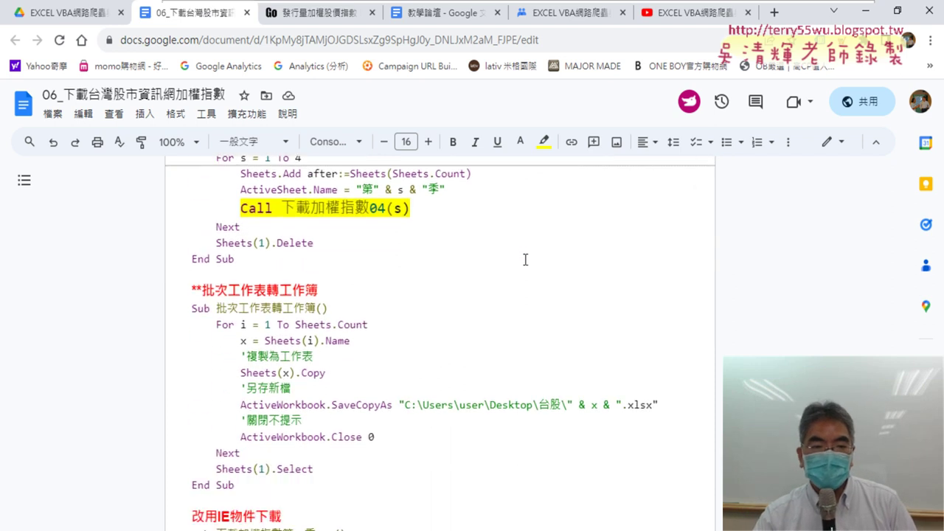
scroll(276, 221, down, 1)
drag(230, 218, 323, 216)
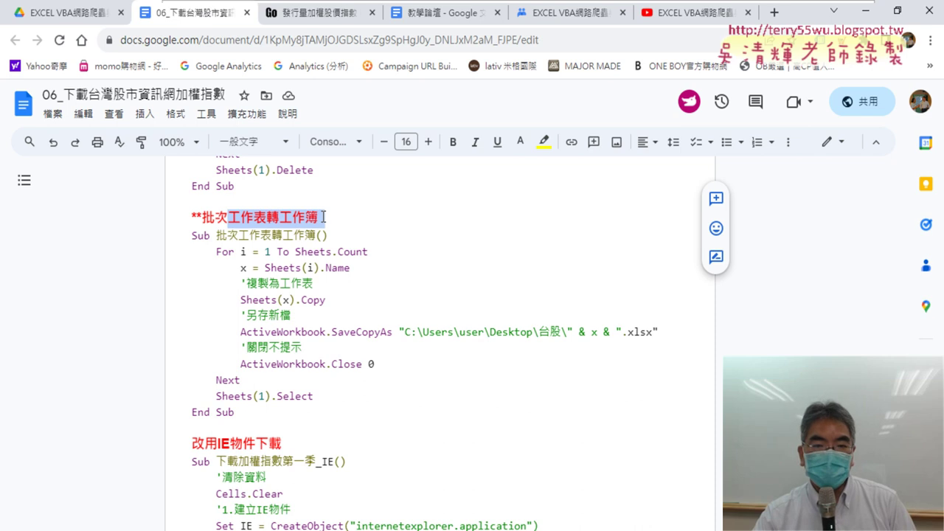
scroll(357, 326, down, 1)
scroll(357, 325, up, 1)
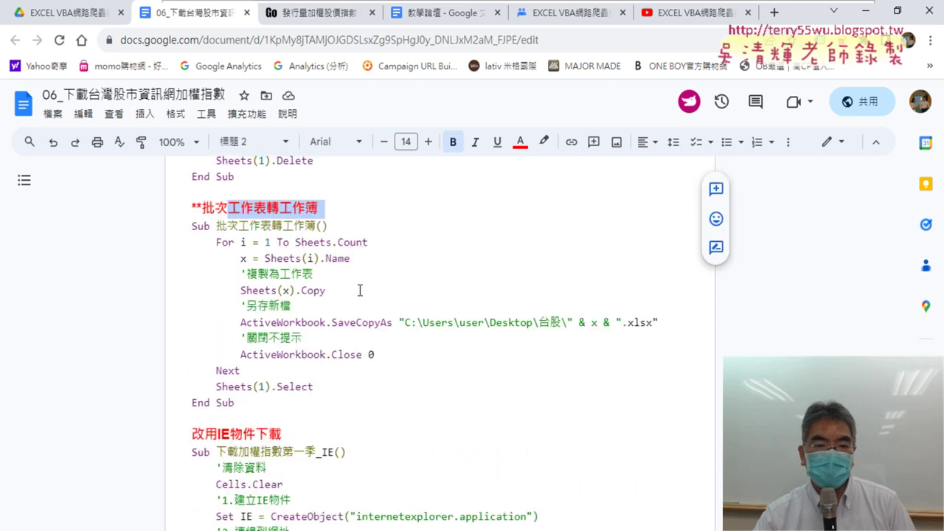
click(332, 332)
drag(334, 332, 392, 331)
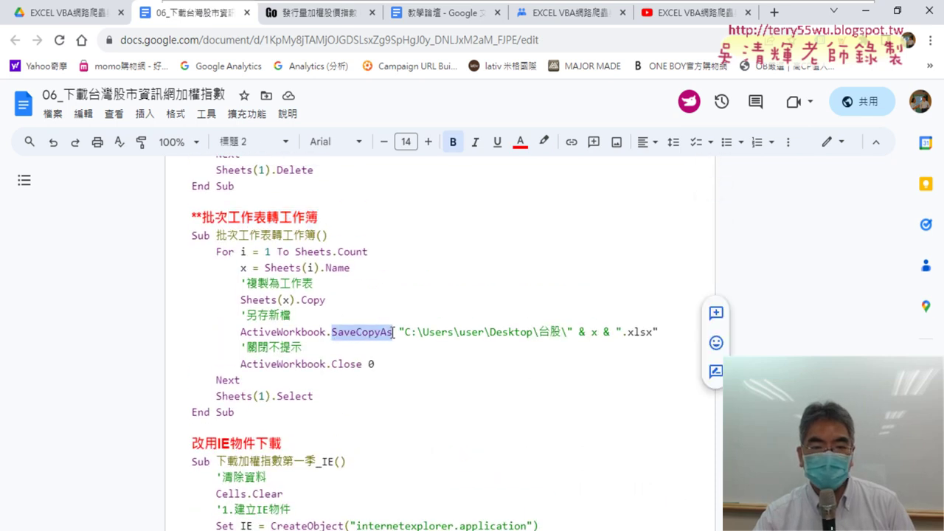
click(428, 142)
click(428, 142)
click(429, 141)
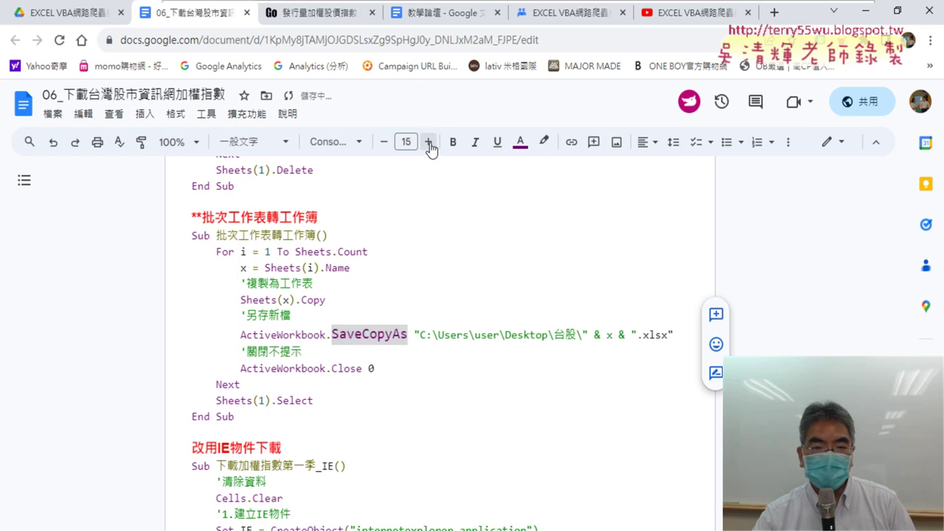
click(428, 141)
click(429, 142)
click(544, 142)
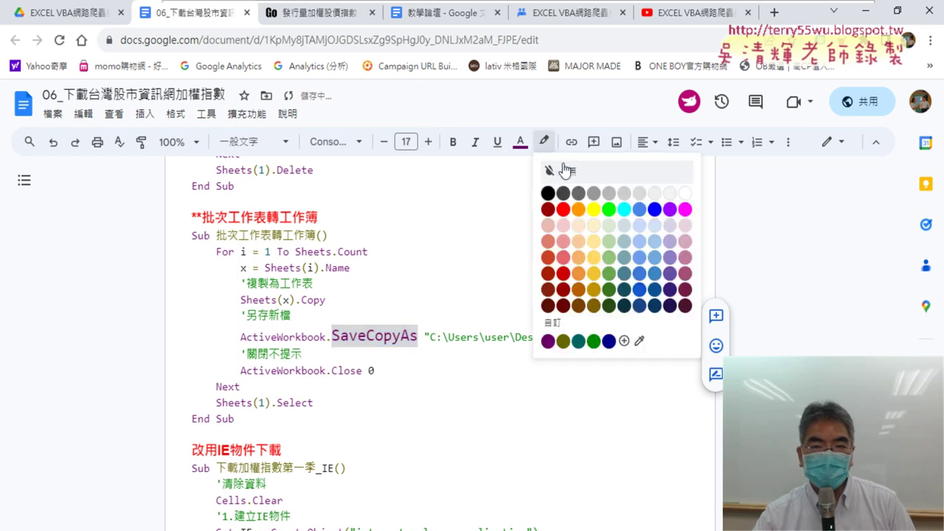
click(593, 210)
Step: Delete Copy to show SaveAs, then undo so the call reads SaveCopyAs again
drag(368, 336, 399, 336)
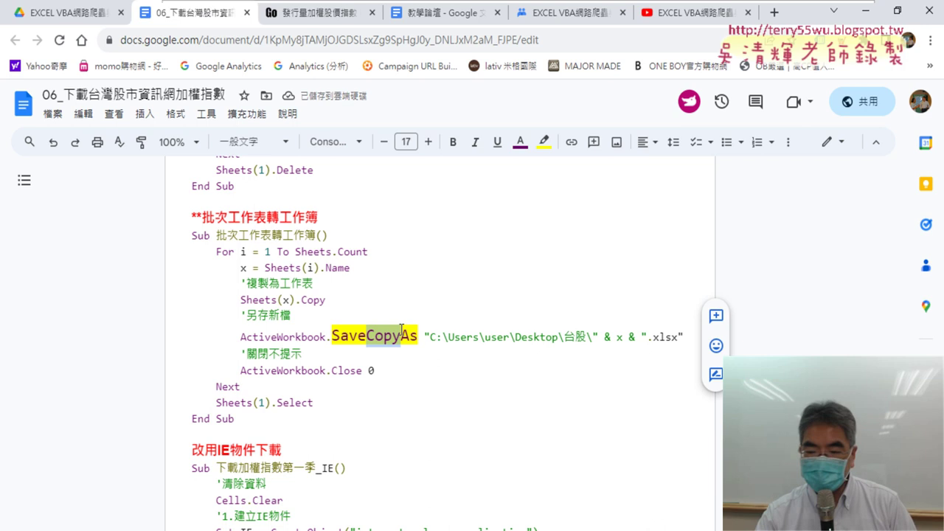
key(Delete)
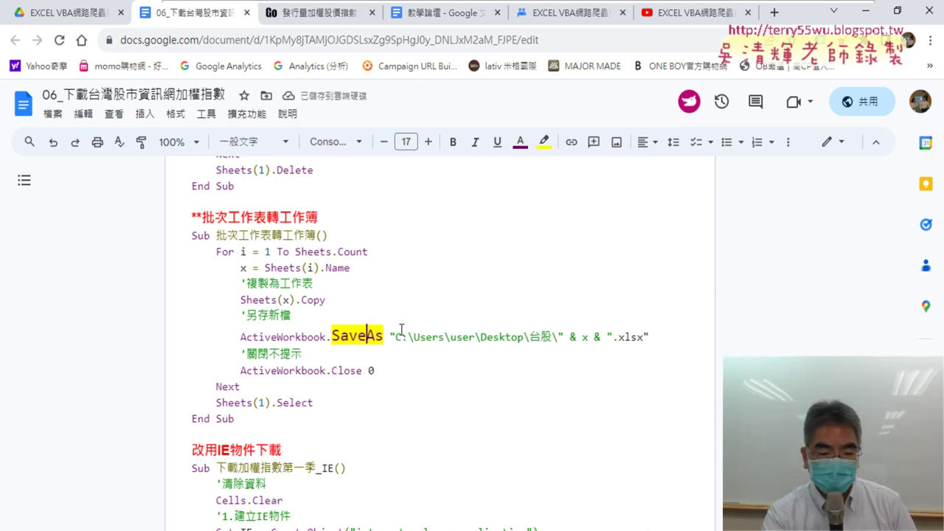
key(ctrl+z)
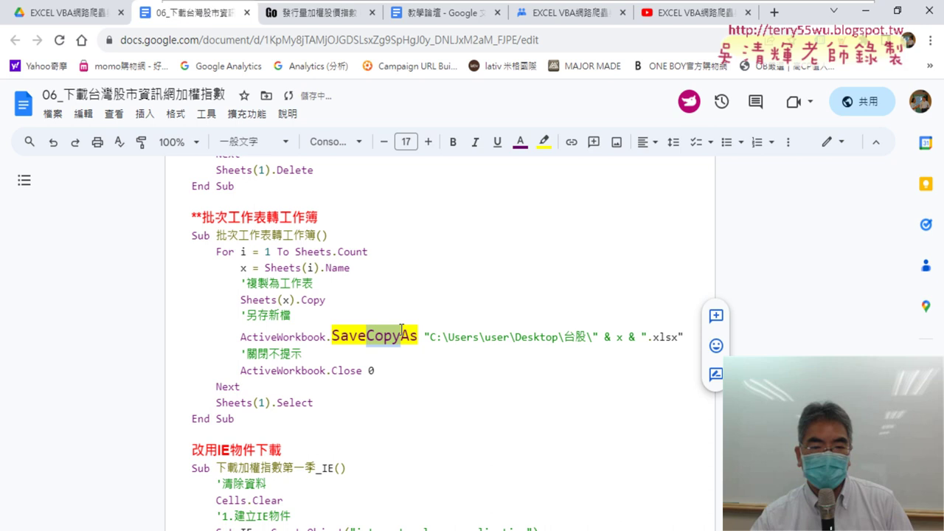
click(344, 370)
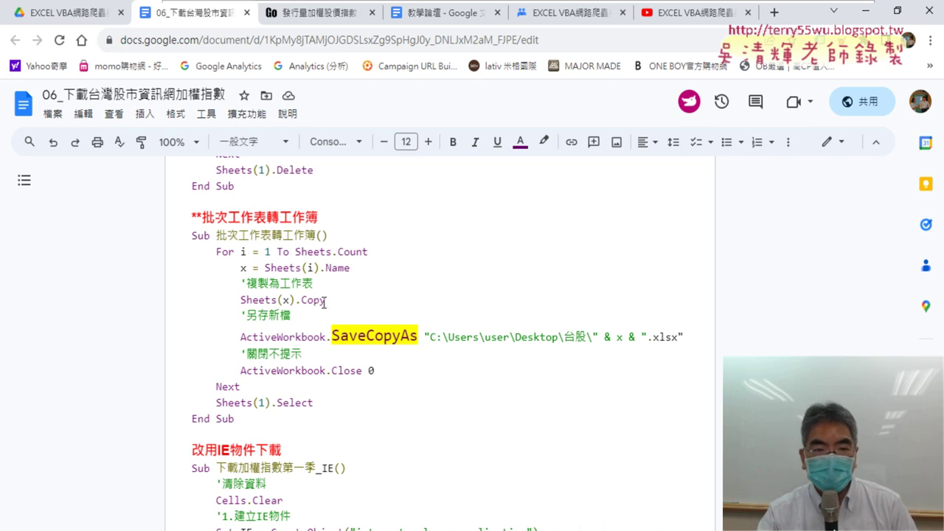
Step: Raise the Sheets(x).Copy line to size 15, then go to the course folder in Google Drive
drag(328, 300, 240, 300)
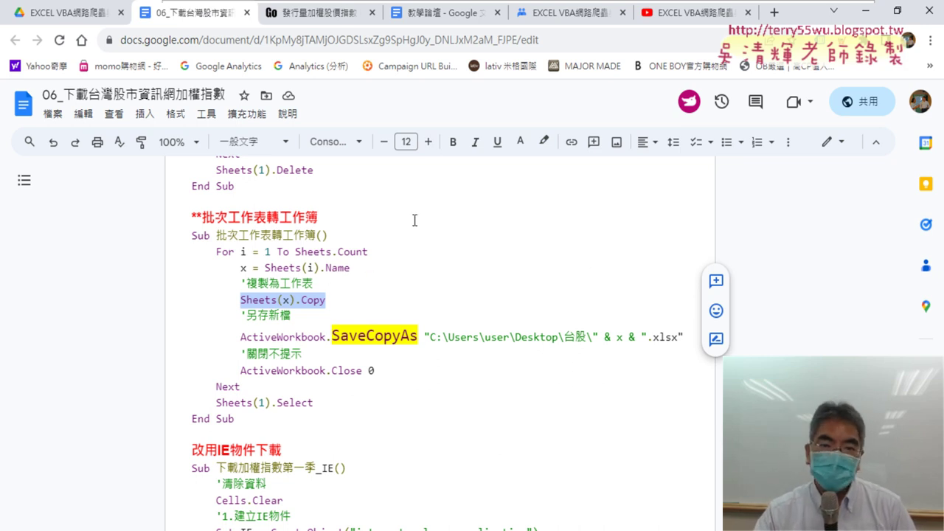
click(428, 144)
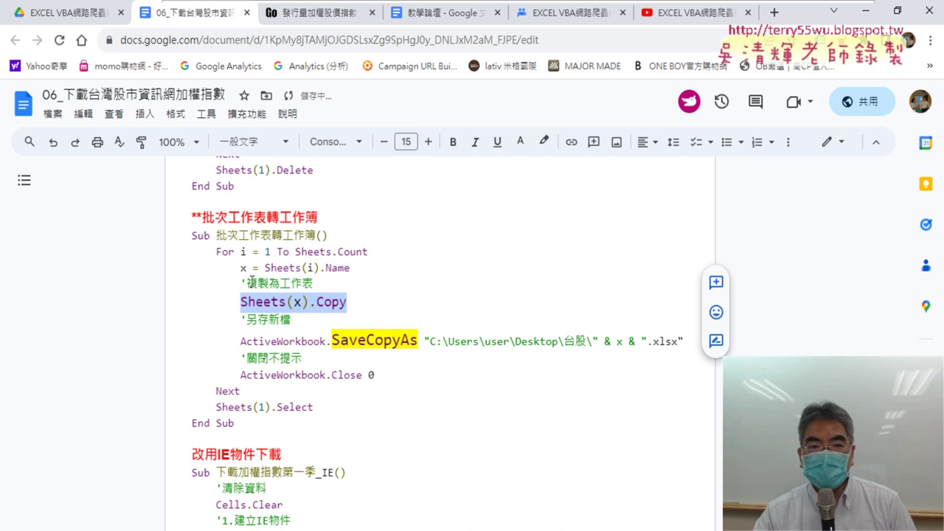
drag(247, 283, 314, 284)
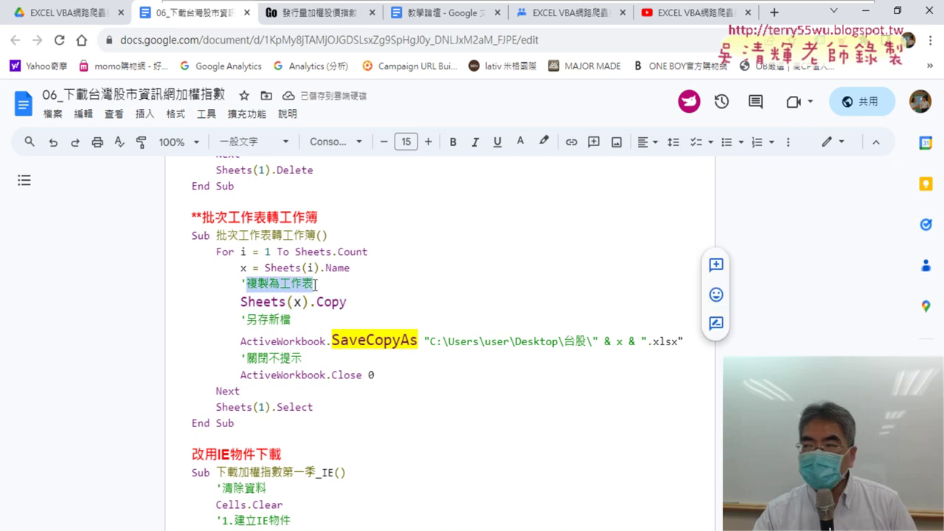
drag(362, 302, 239, 302)
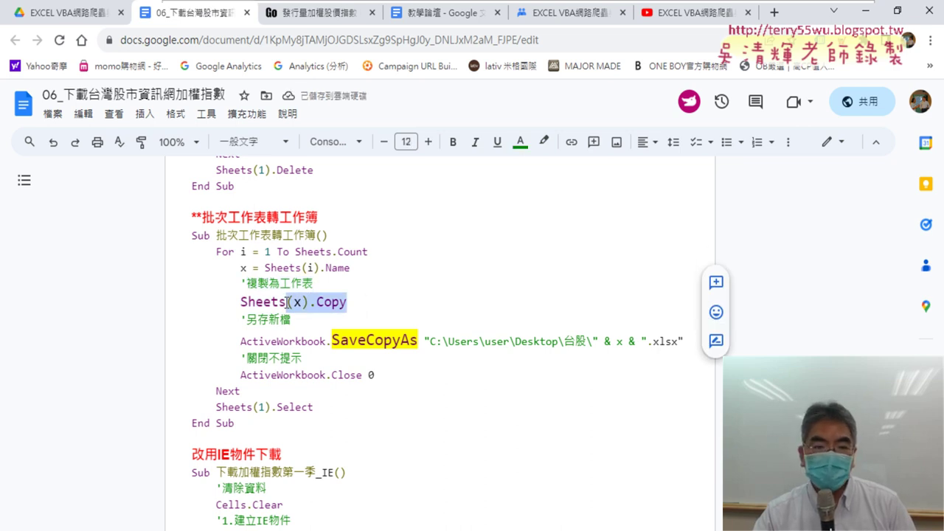
click(375, 339)
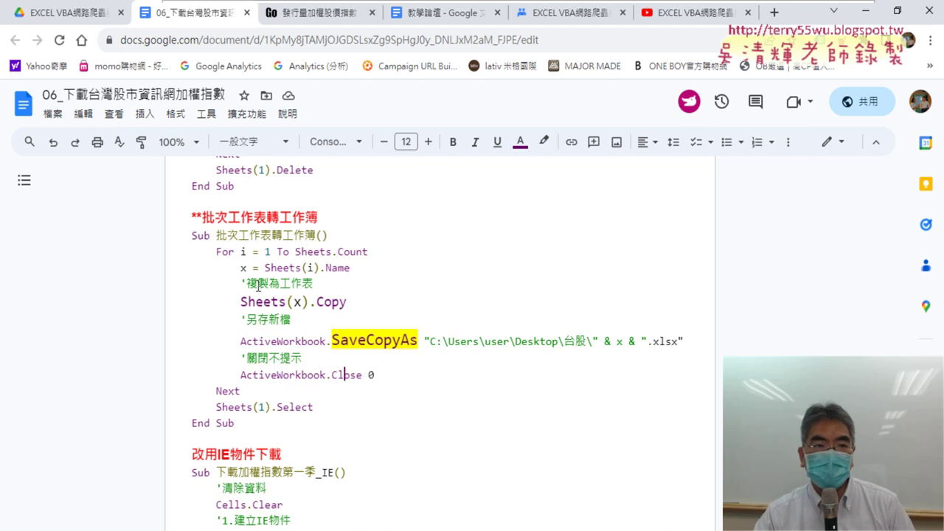
click(65, 11)
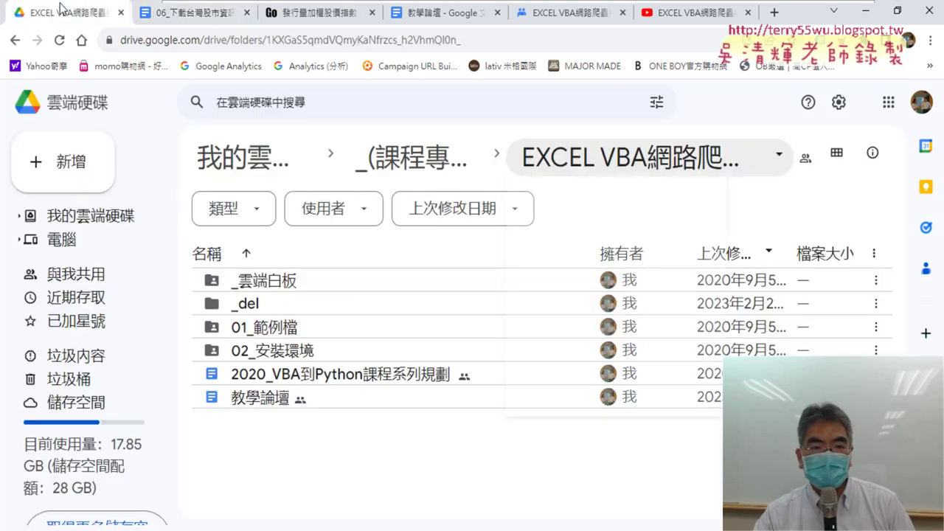
Step: Open the _雲端白板 folder, select the 06_下載台灣股市資訊網加權指數 doc, then return to the Google Groups 第13次 post
double_click(304, 281)
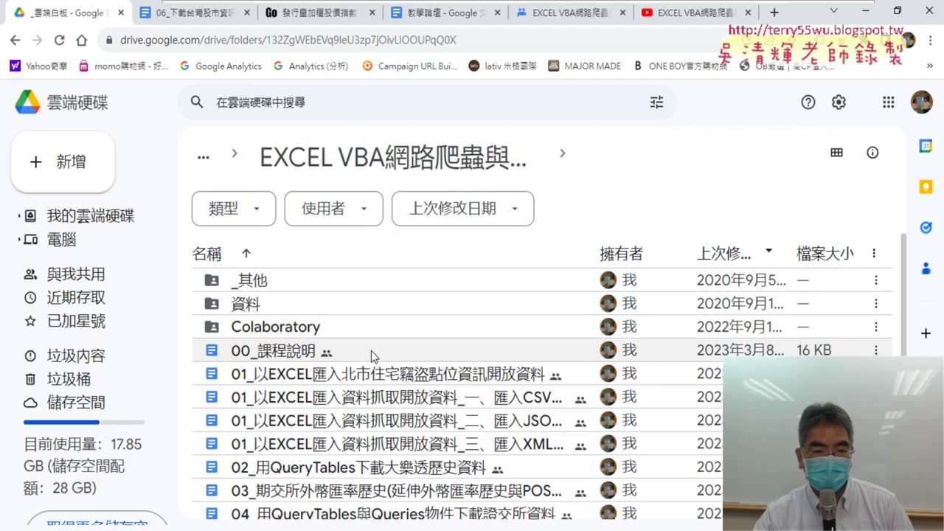
scroll(372, 353, down, 3)
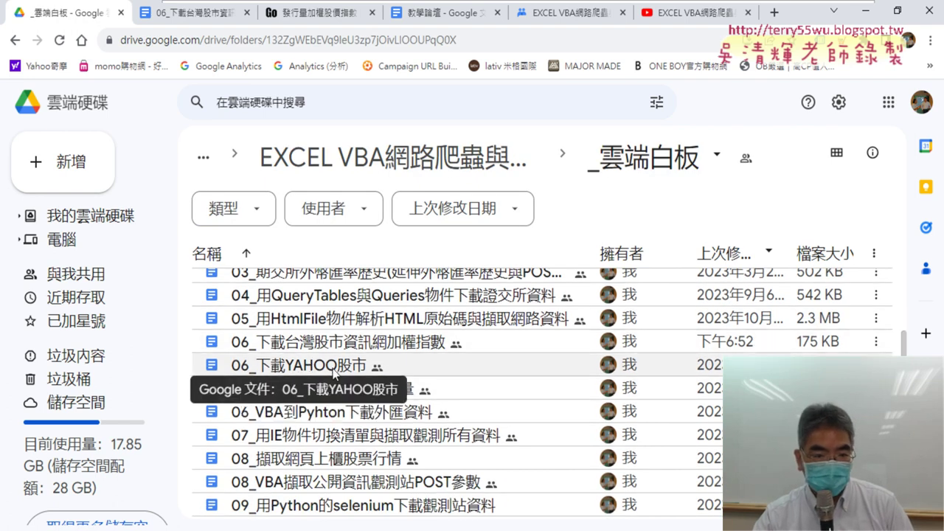
click(327, 345)
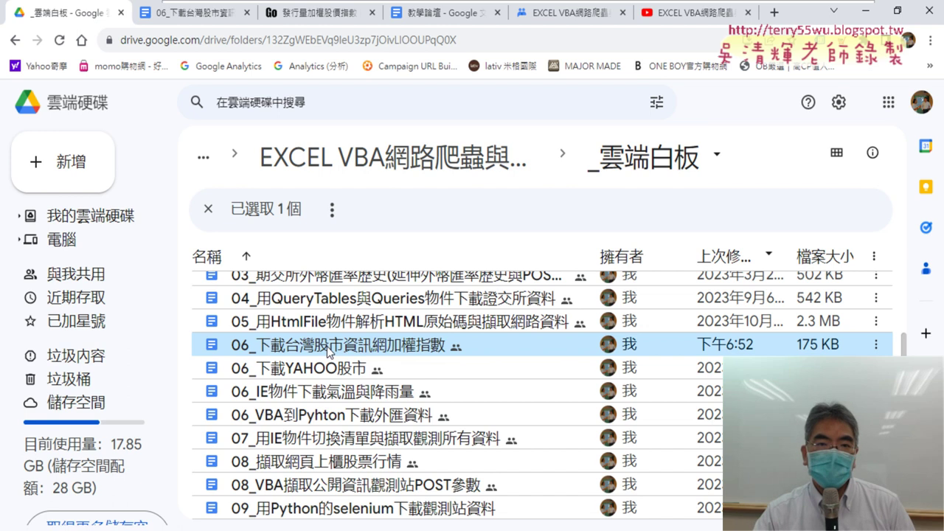
click(566, 15)
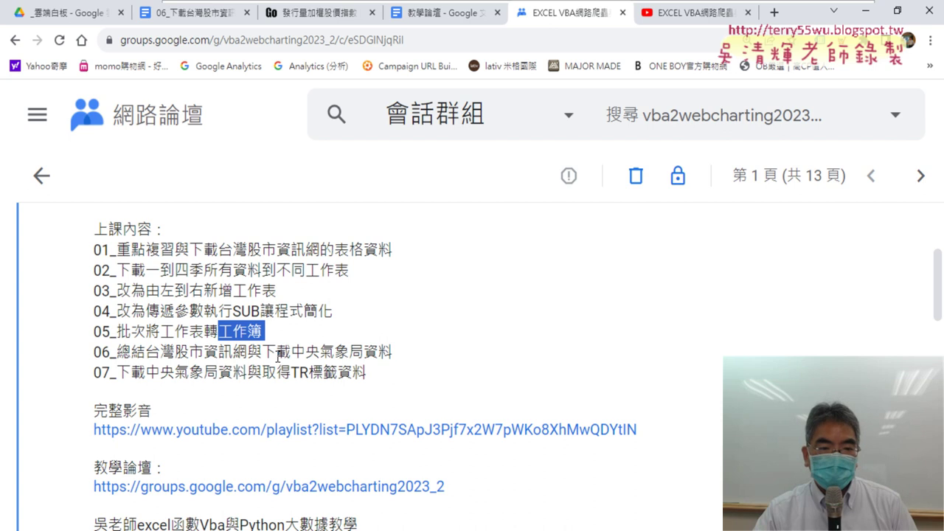
Step: Highlight the 下載中央氣象局資料 text in items 06 and 07, then go back to the _雲端白板 Drive folder
drag(262, 351, 399, 355)
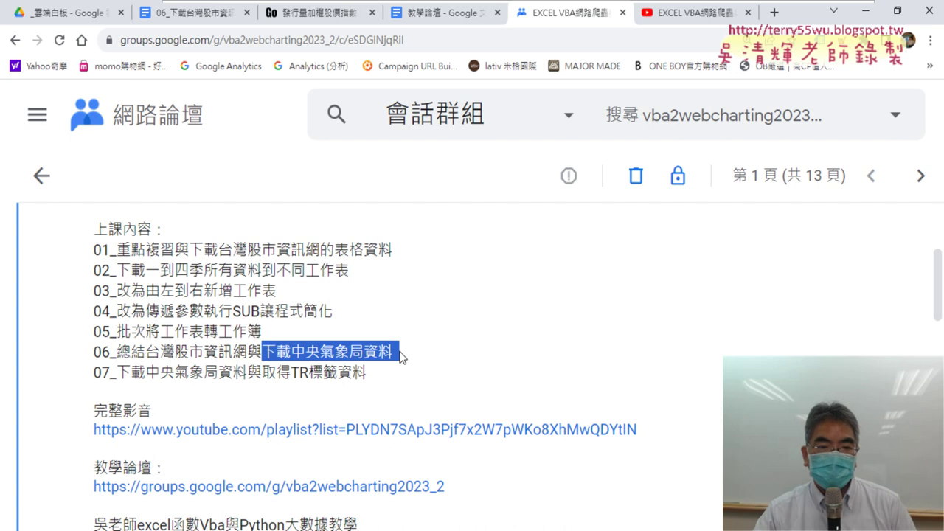
mouse_move(399, 356)
mouse_down()
mouse_move(396, 370)
mouse_move(118, 371)
mouse_up()
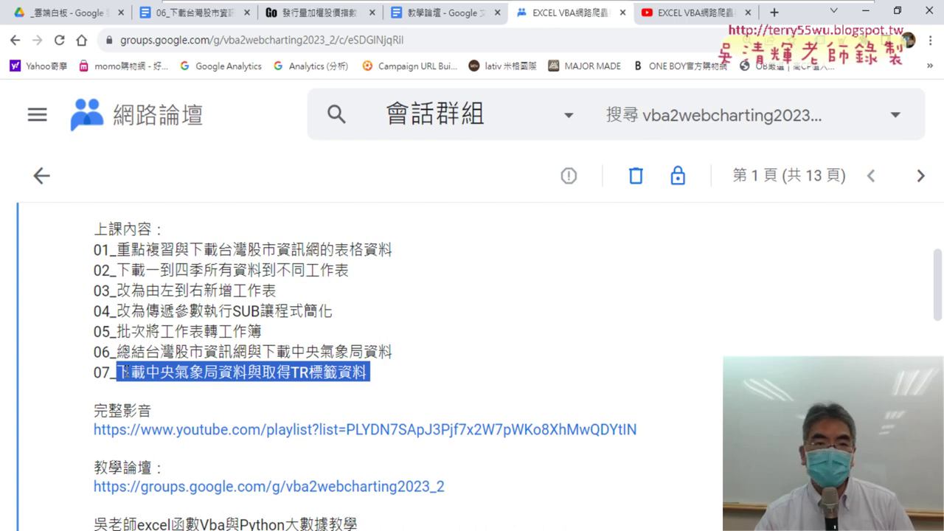
click(70, 11)
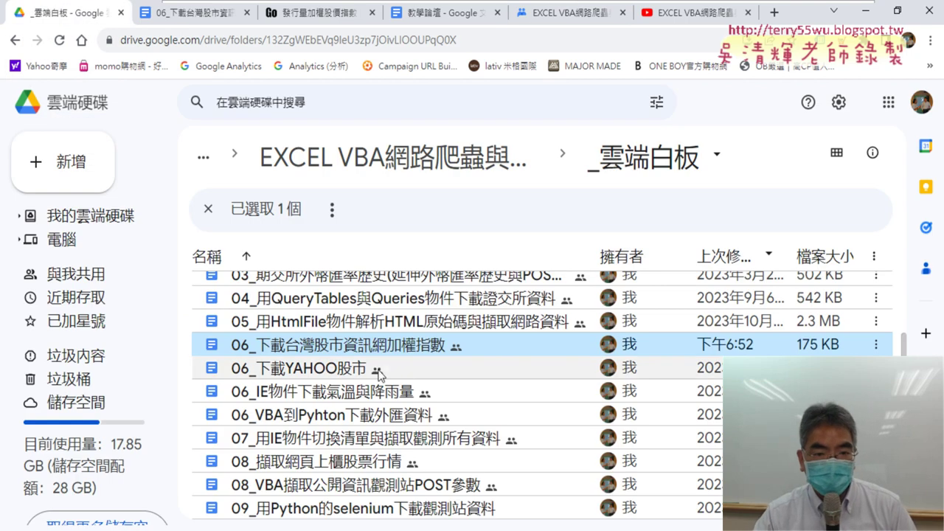
Step: Open the 06_IE物件下載氣溫與降雨量 doc and follow its cwb.gov.tw link to the 氣候月平均 page
click(302, 398)
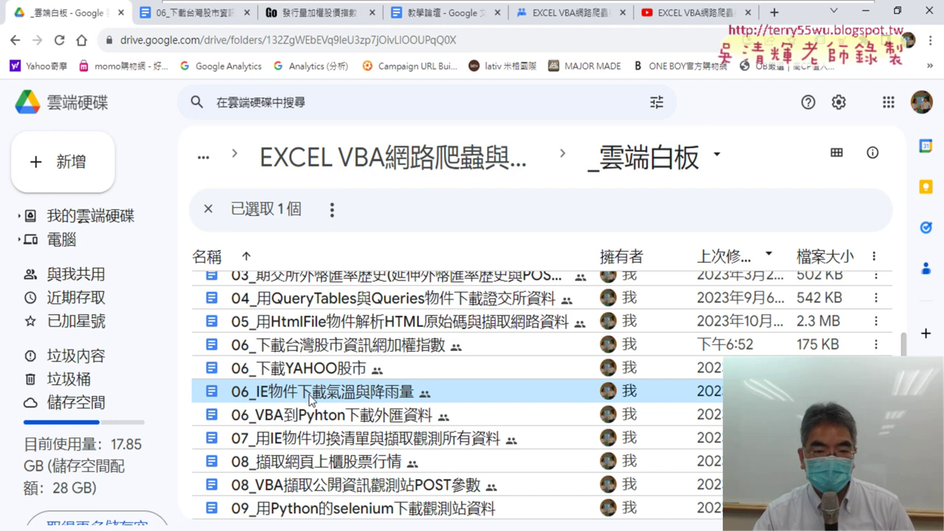
double_click(310, 397)
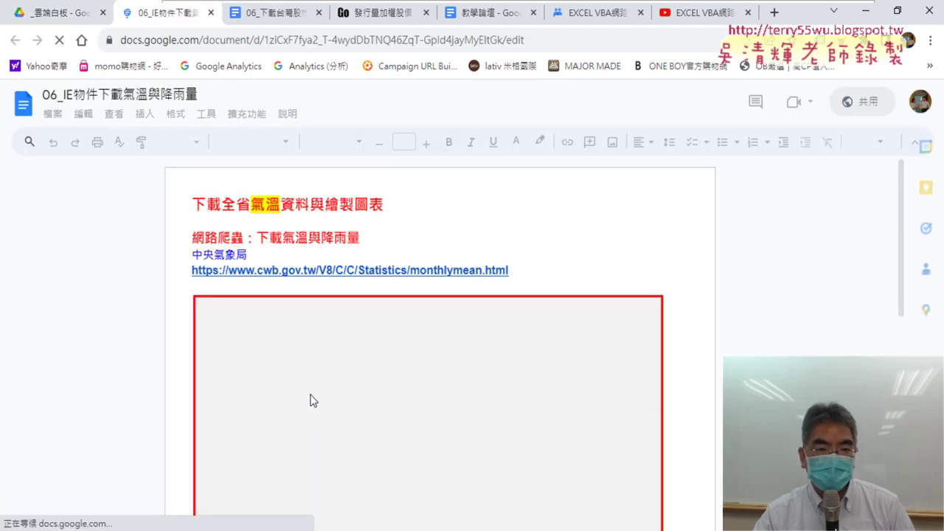
click(371, 272)
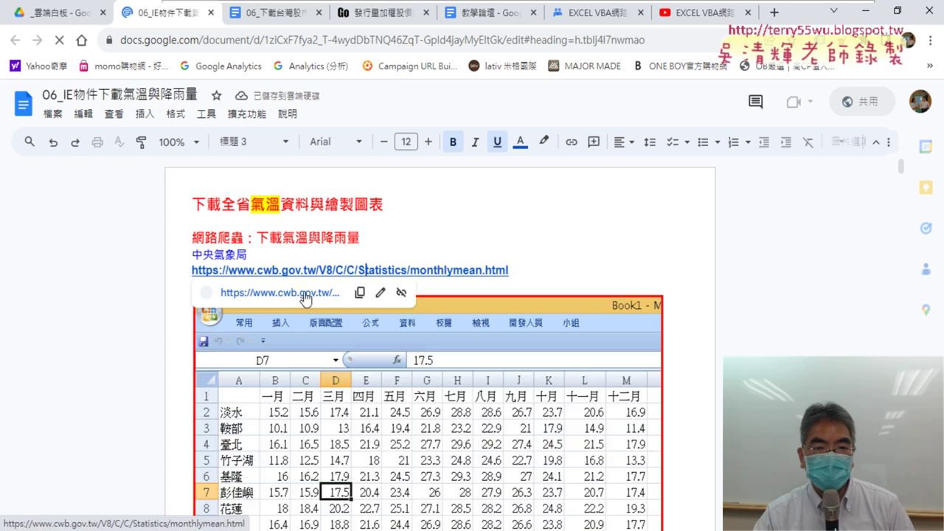
click(303, 292)
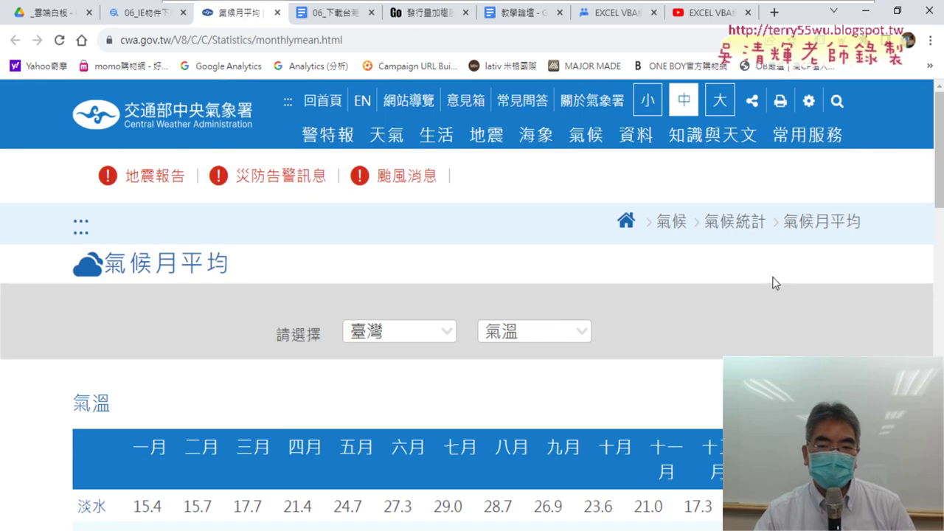
scroll(768, 270, down, 2)
click(317, 41)
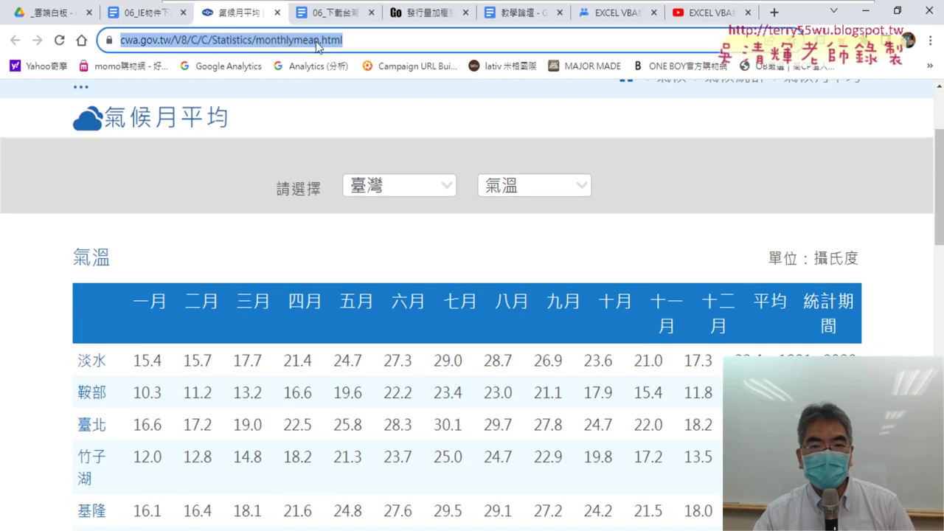
Step: Switch the climate table to 降水量(平均), then back to 氣溫
click(509, 188)
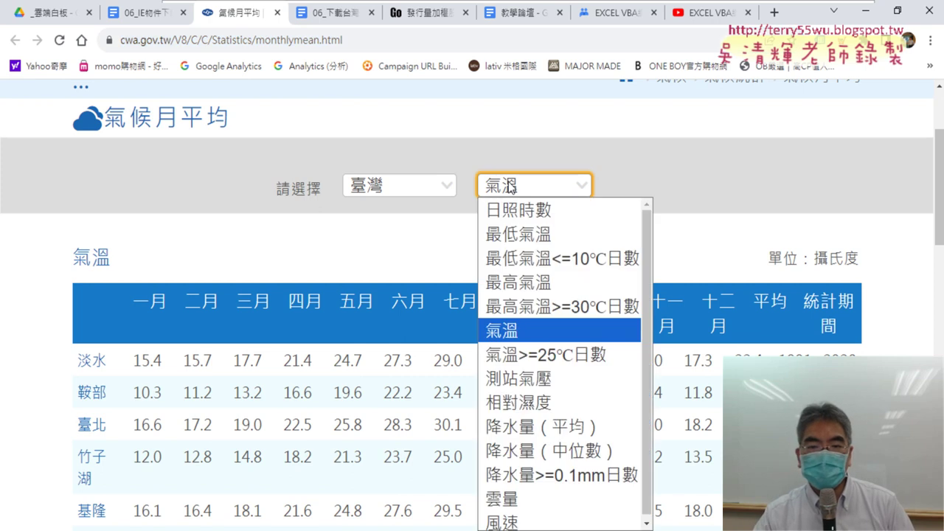
key(Home)
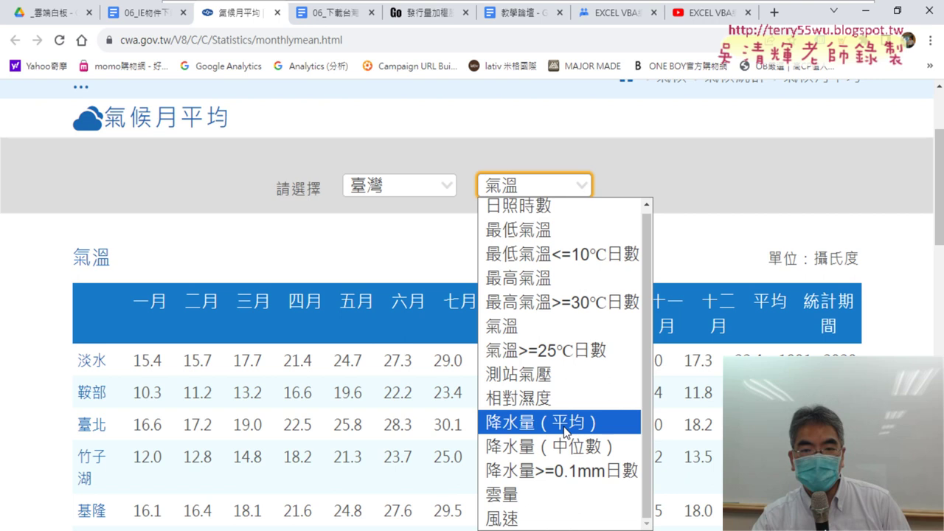
click(565, 431)
click(544, 190)
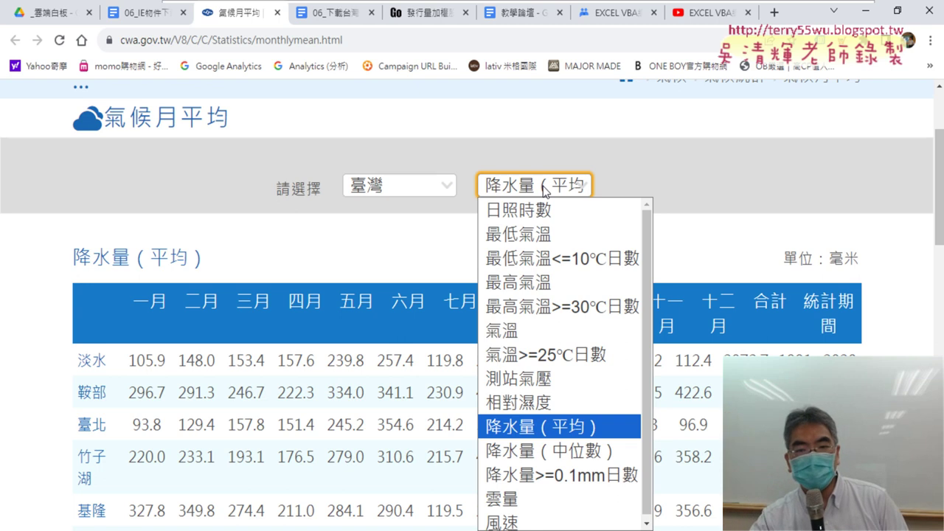
click(536, 334)
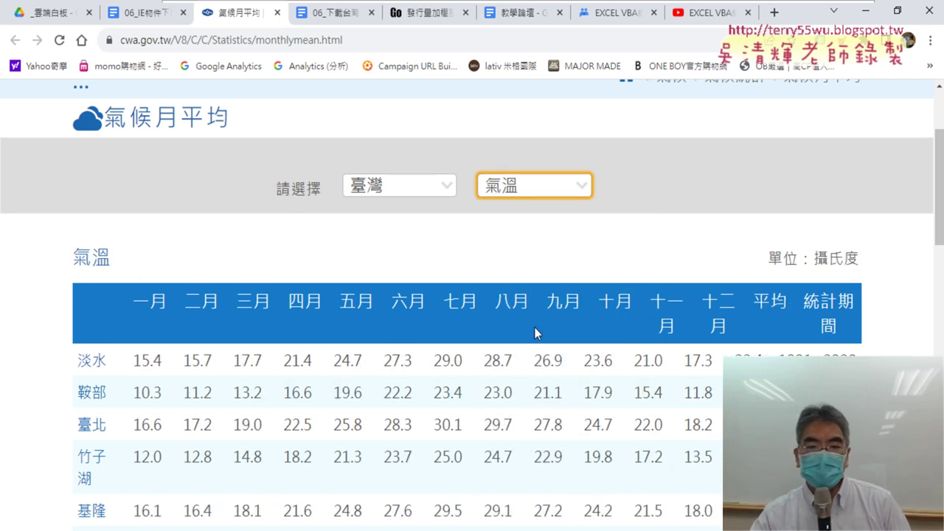
Step: Scroll through the CWA 氣溫 table, selecting its month header row along the way
scroll(535, 327, down, 2)
scroll(516, 317, down, 1)
scroll(458, 295, up, 1)
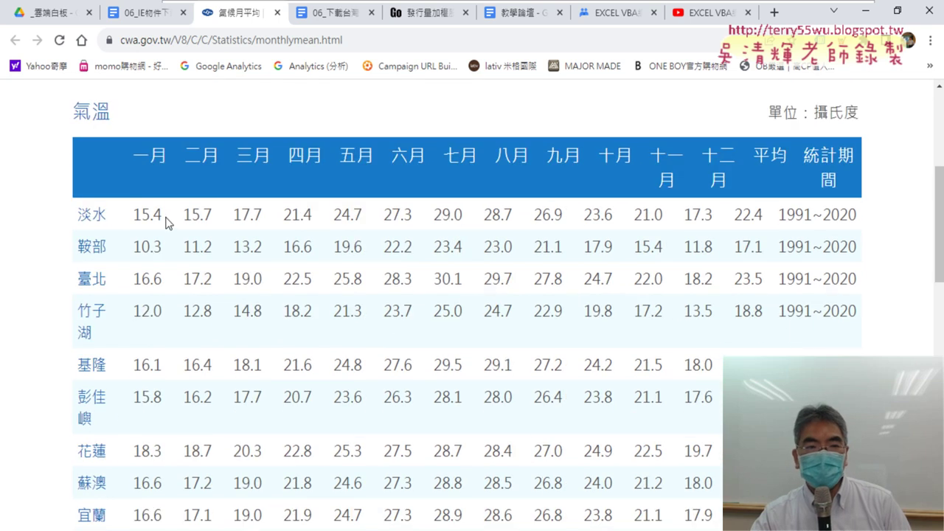
drag(124, 167, 917, 193)
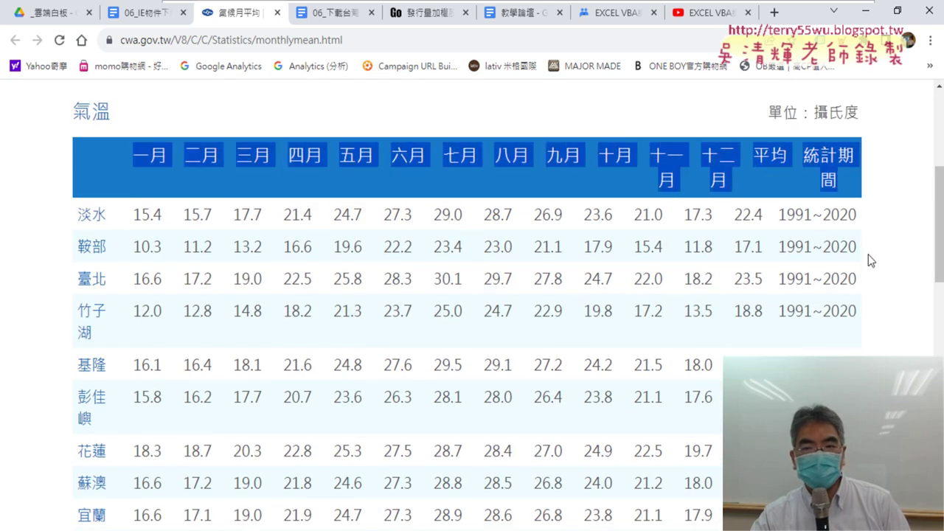
scroll(883, 294, down, 3)
scroll(882, 293, down, 3)
scroll(882, 294, down, 4)
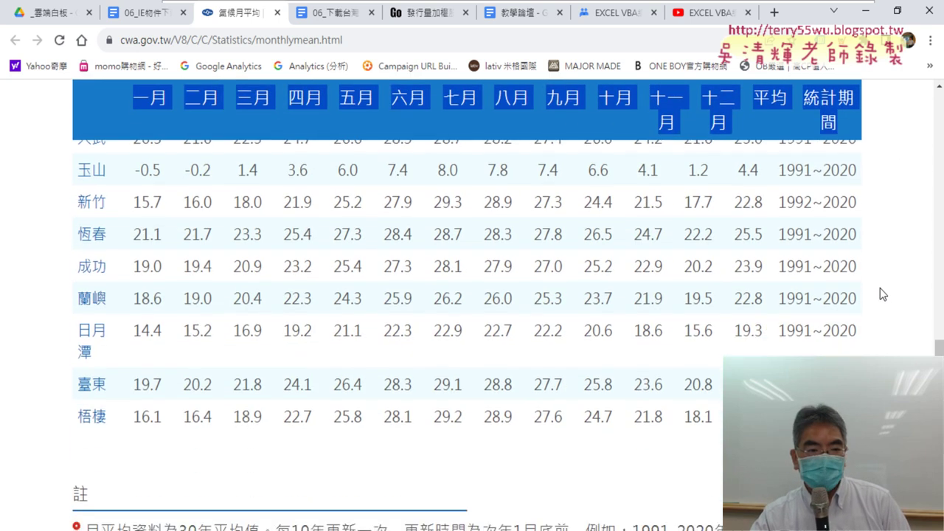
scroll(880, 293, down, 2)
scroll(879, 293, up, 2)
scroll(880, 293, up, 6)
scroll(880, 293, up, 3)
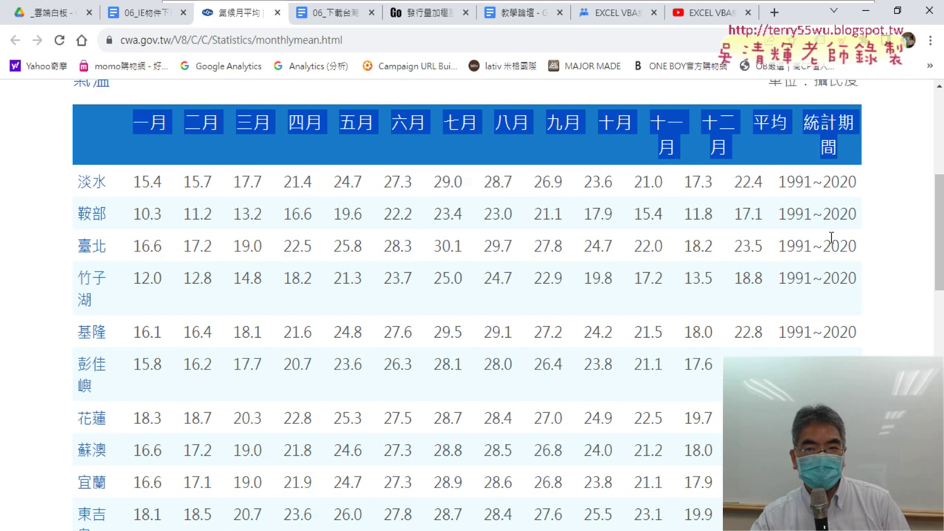
scroll(669, 283, down, 1)
scroll(673, 287, down, 1)
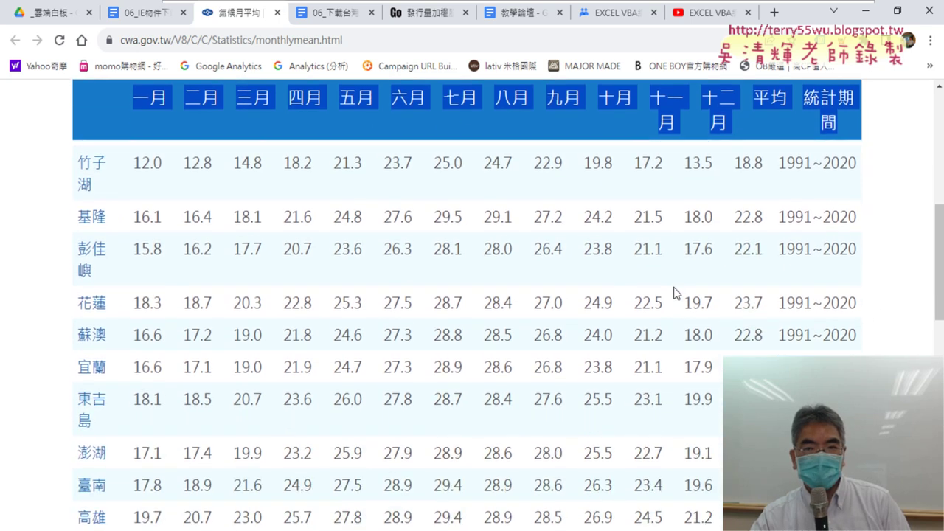
scroll(673, 286, down, 1)
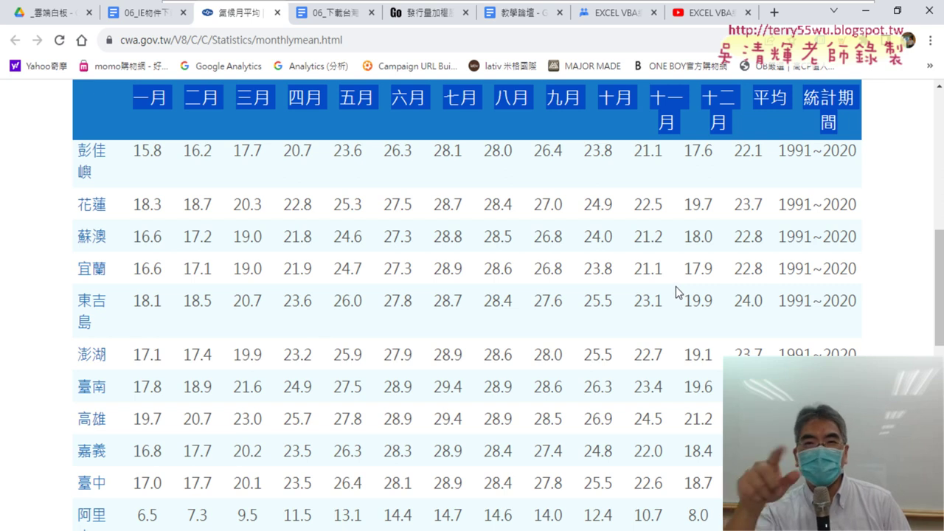
scroll(675, 287, down, 3)
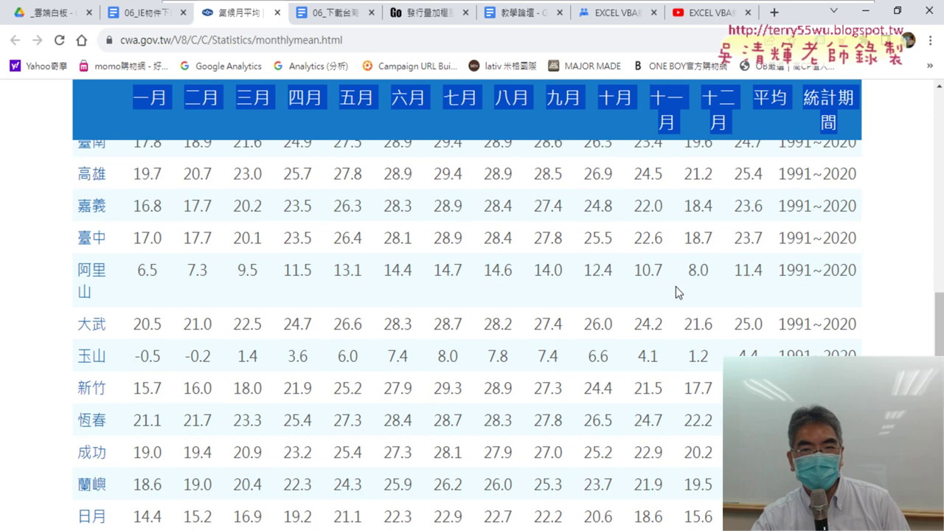
scroll(675, 288, up, 4)
scroll(675, 292, up, 4)
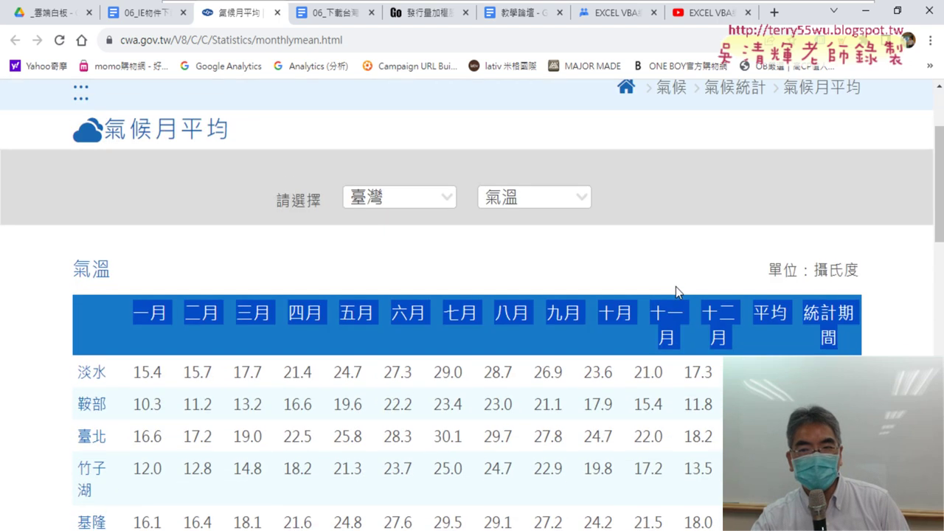
scroll(675, 292, down, 3)
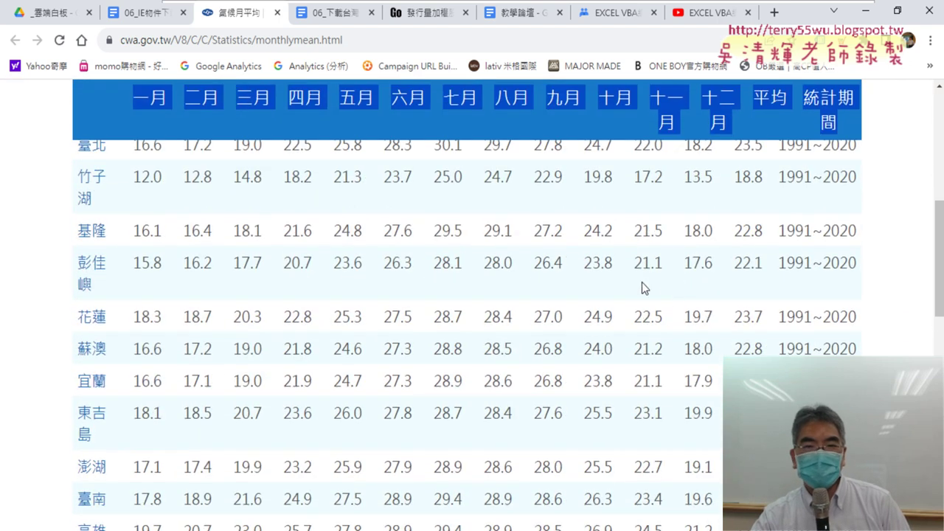
scroll(642, 285, up, 2)
Step: Highlight the 一月–統計期間 header, the full 淡水 temperature row, then the 淡水 station name
mouse_move(136, 180)
mouse_down()
mouse_move(864, 185)
mouse_move(847, 197)
mouse_up()
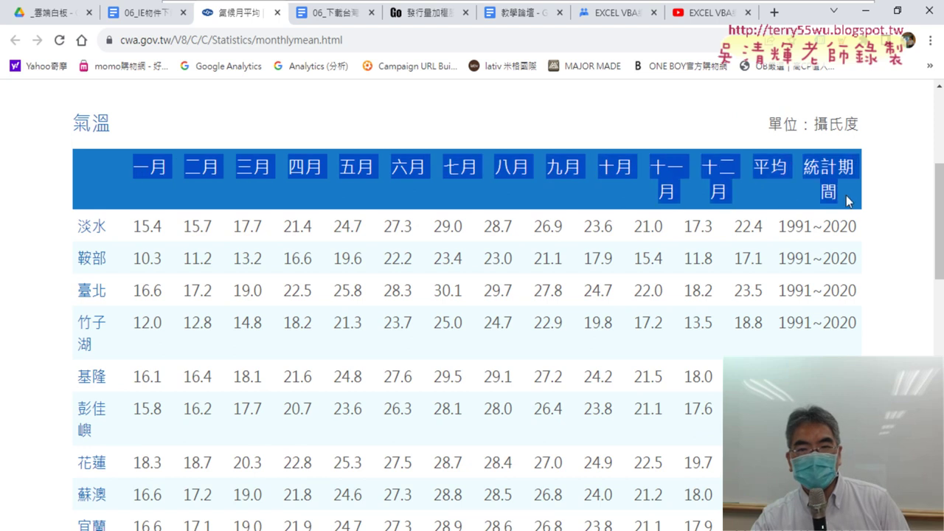
drag(78, 226, 877, 234)
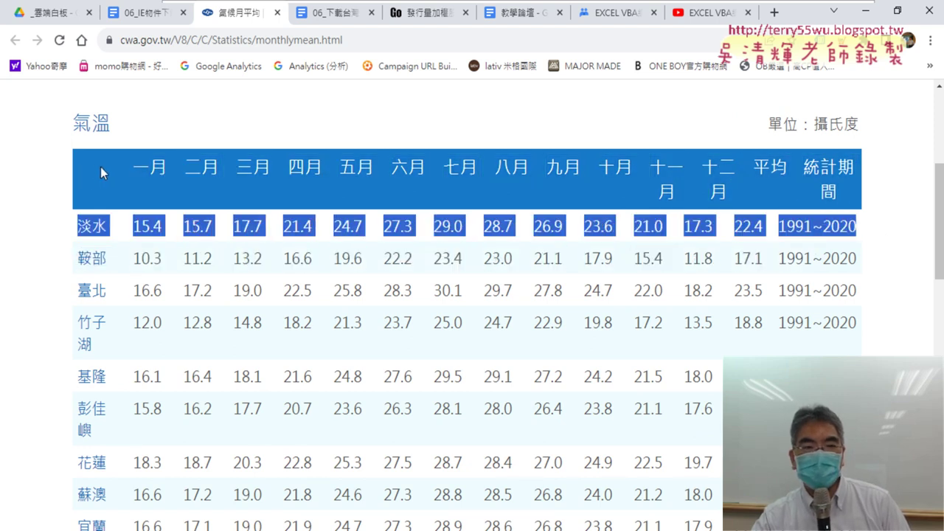
click(90, 183)
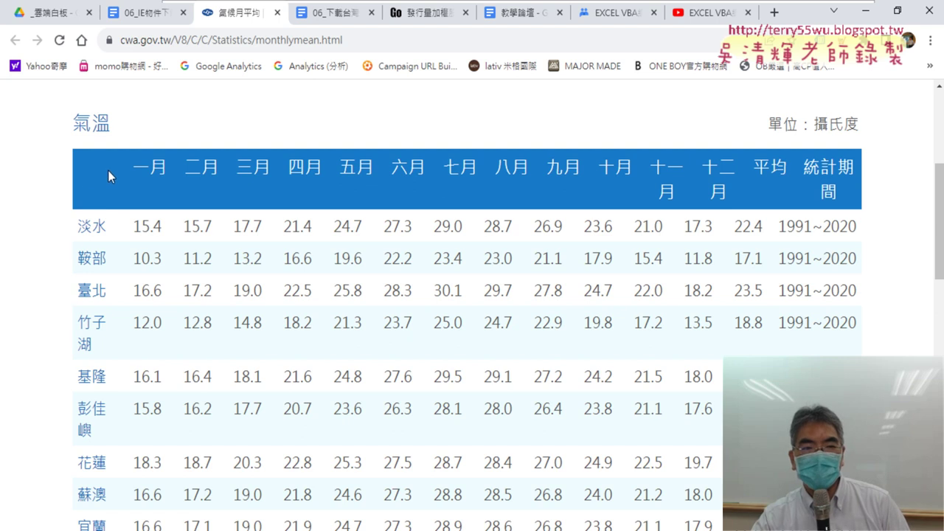
drag(74, 227, 107, 226)
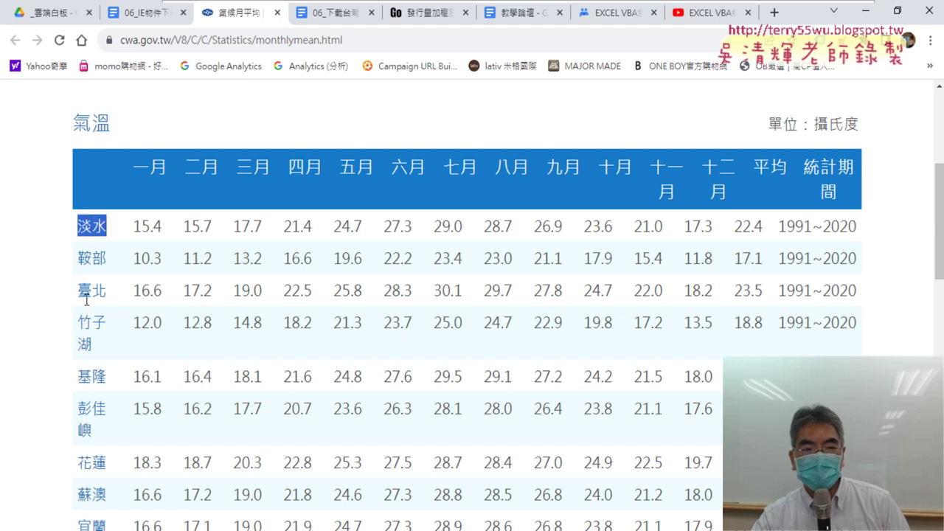
scroll(87, 299, down, 1)
scroll(156, 280, up, 1)
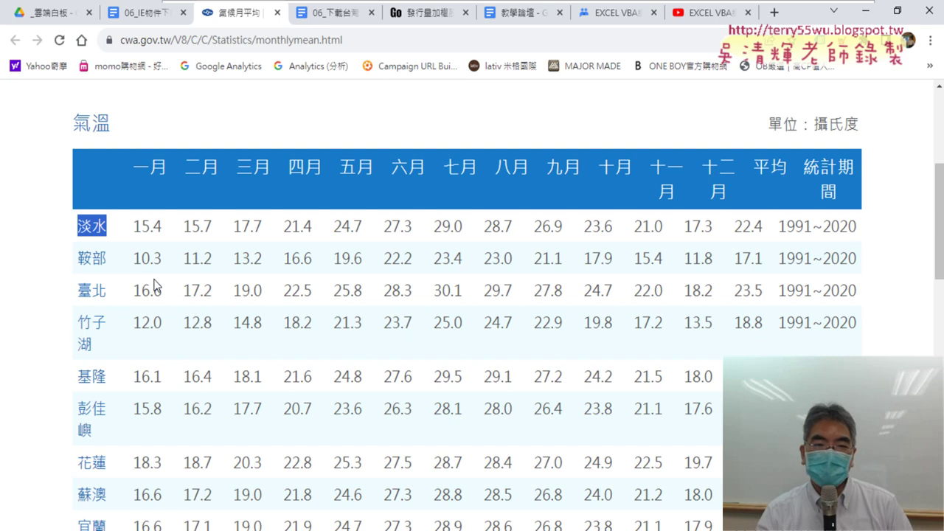
Step: Open Chrome's element inspector on the CWA page via 檢查
click(153, 165)
right_click(152, 162)
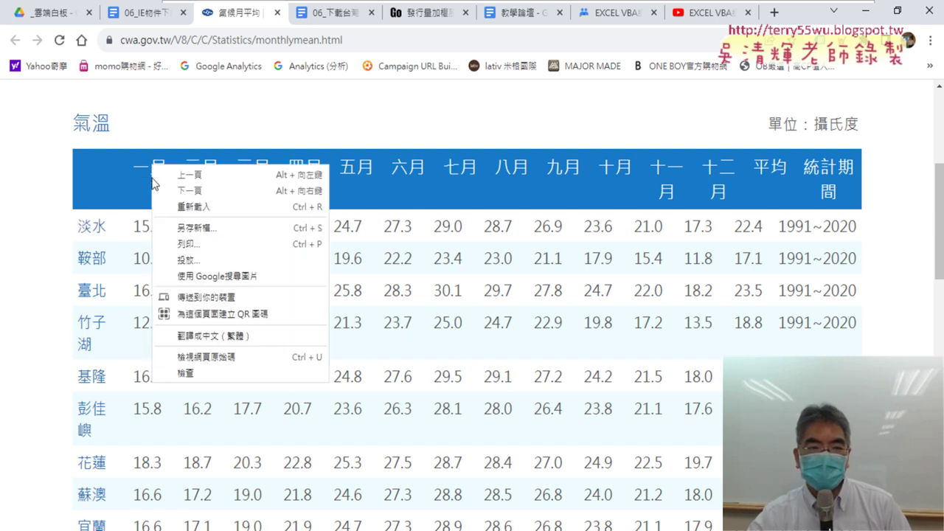
click(186, 373)
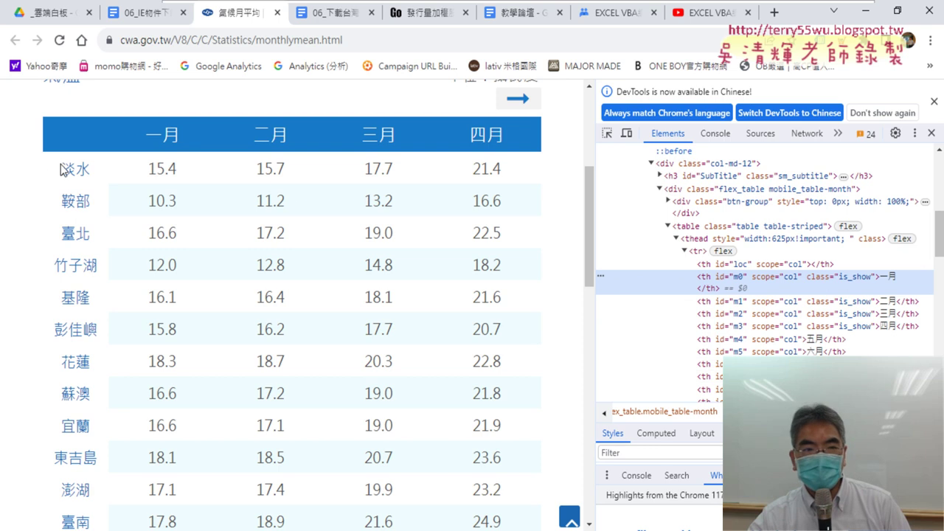
Step: Inspect the 淡水 station name to reveal its th cell in the table markup
drag(63, 168, 99, 171)
right_click(87, 170)
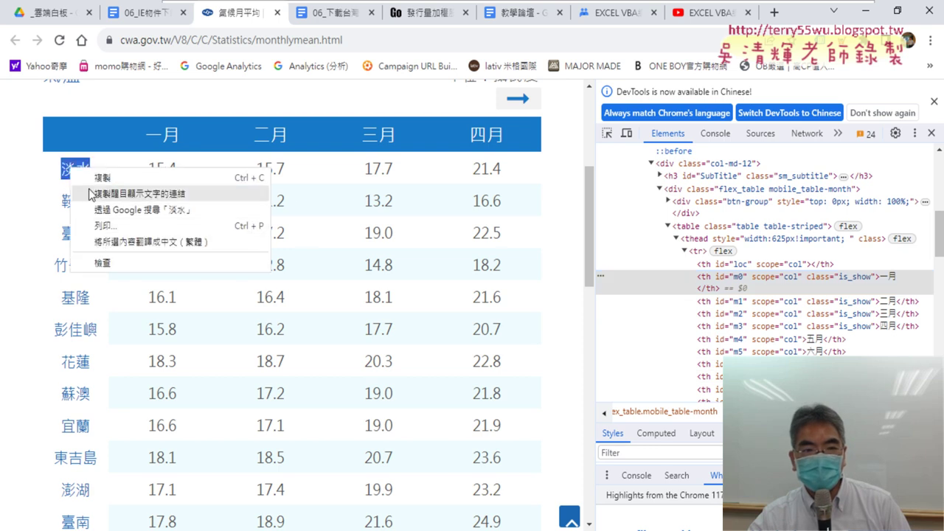
click(112, 261)
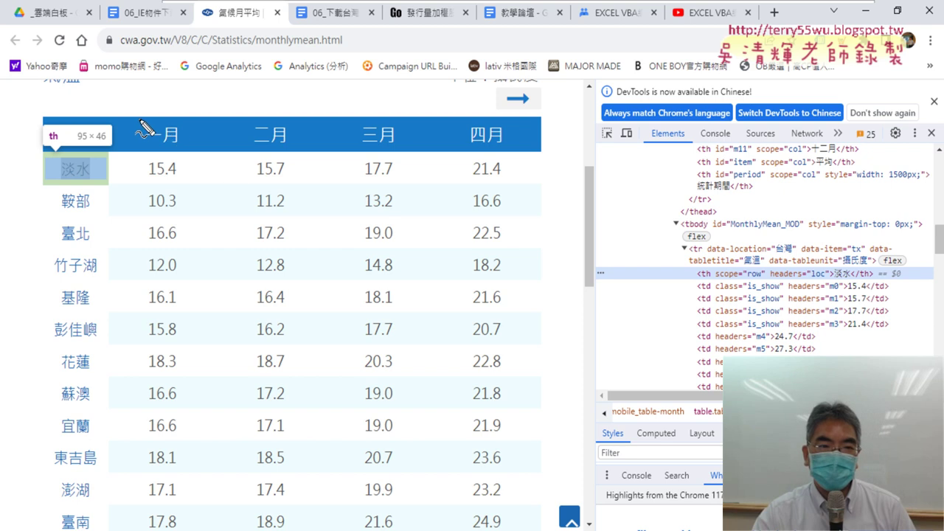
mouse_move(138, 120)
mouse_down()
mouse_move(139, 142)
mouse_move(403, 107)
mouse_up()
drag(180, 156, 321, 153)
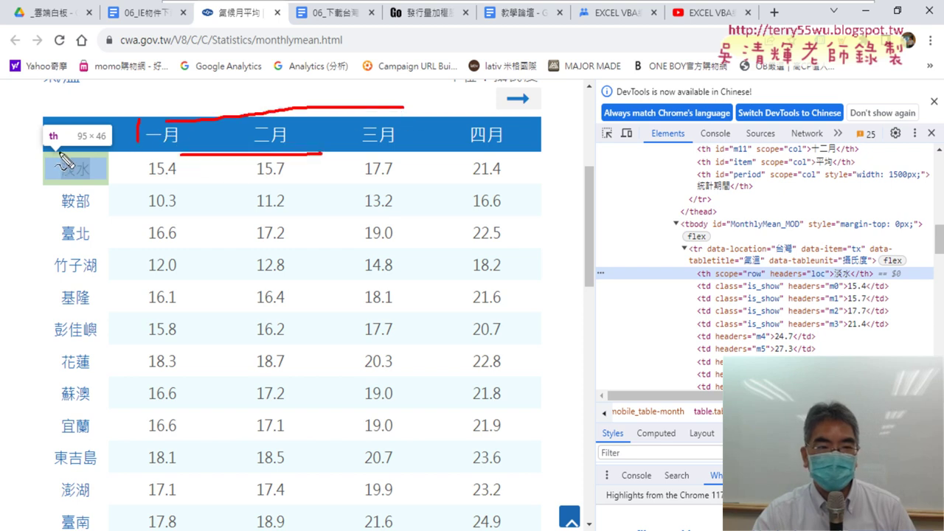
drag(109, 110, 94, 402)
drag(104, 123, 36, 122)
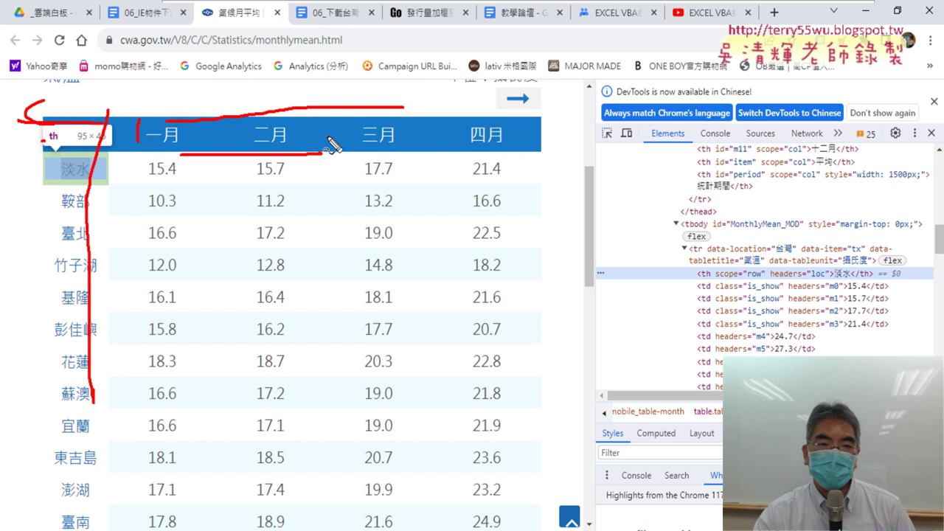
drag(55, 132, 45, 142)
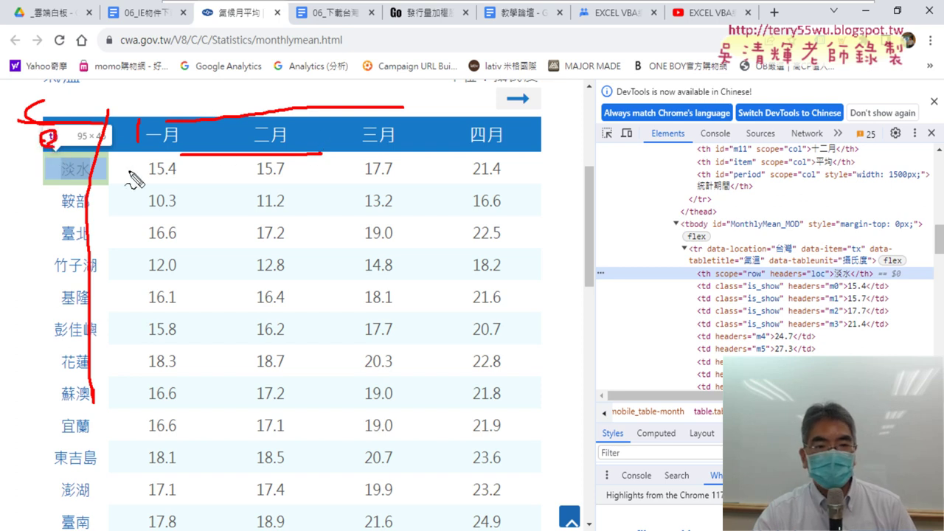
drag(142, 170, 145, 262)
drag(151, 154, 420, 152)
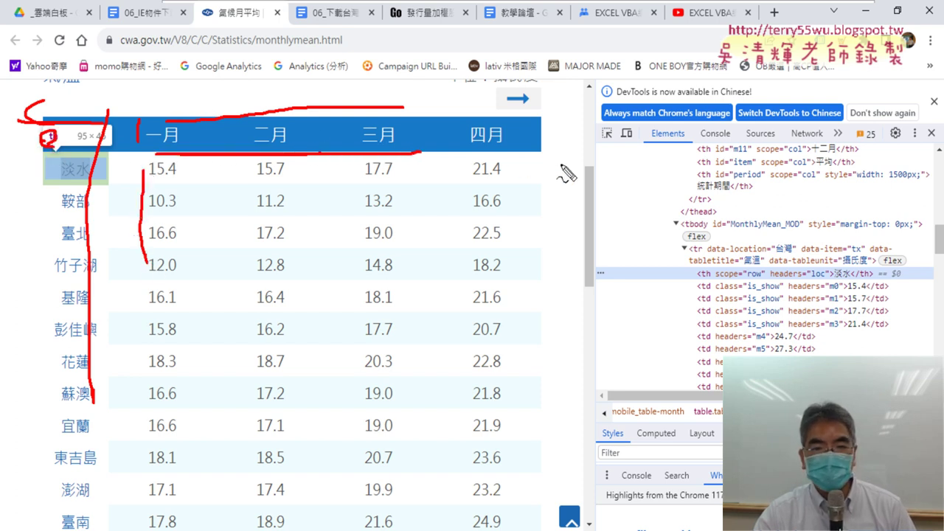
drag(561, 168, 567, 289)
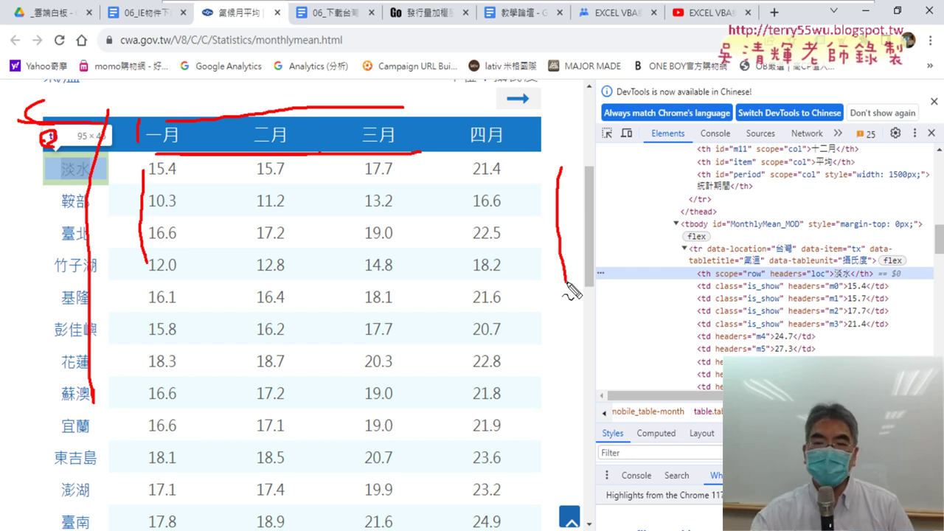
drag(712, 402, 918, 384)
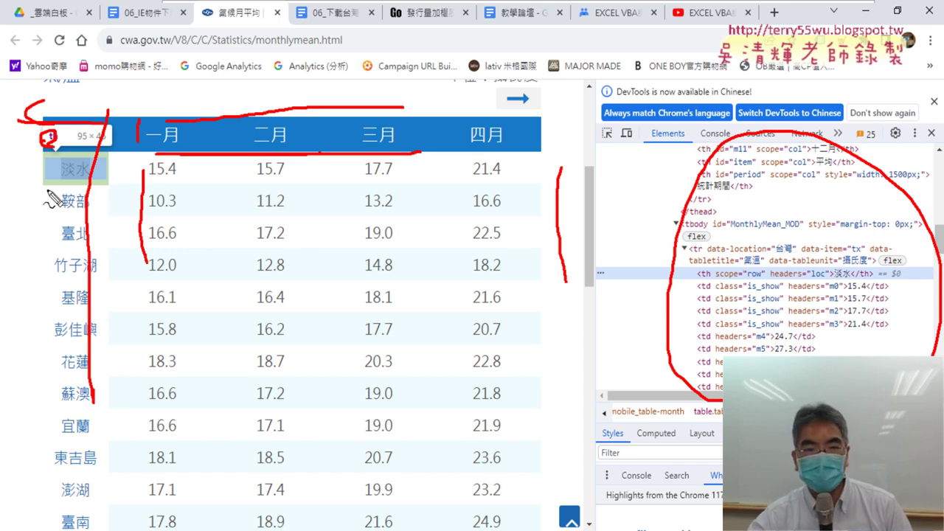
drag(230, 188, 360, 283)
drag(337, 248, 306, 303)
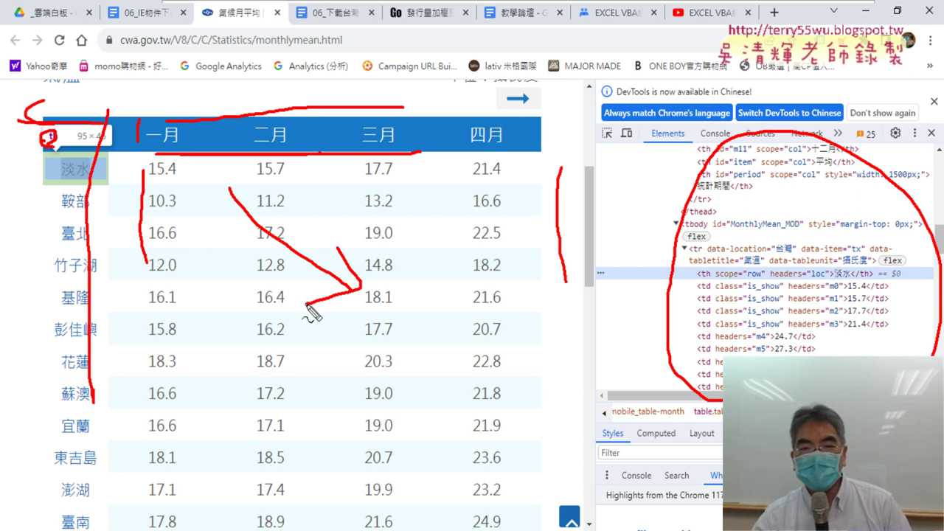
key(Escape)
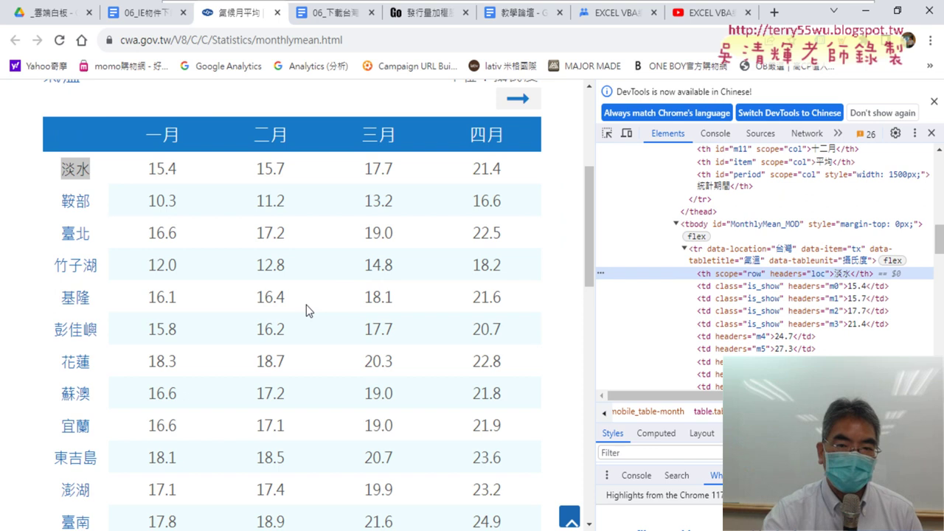
Step: Close DevTools, open the 氣溫 statistic list, then switch to the EVO Class Management window
click(931, 133)
scroll(664, 221, up, 1)
scroll(590, 258, up, 2)
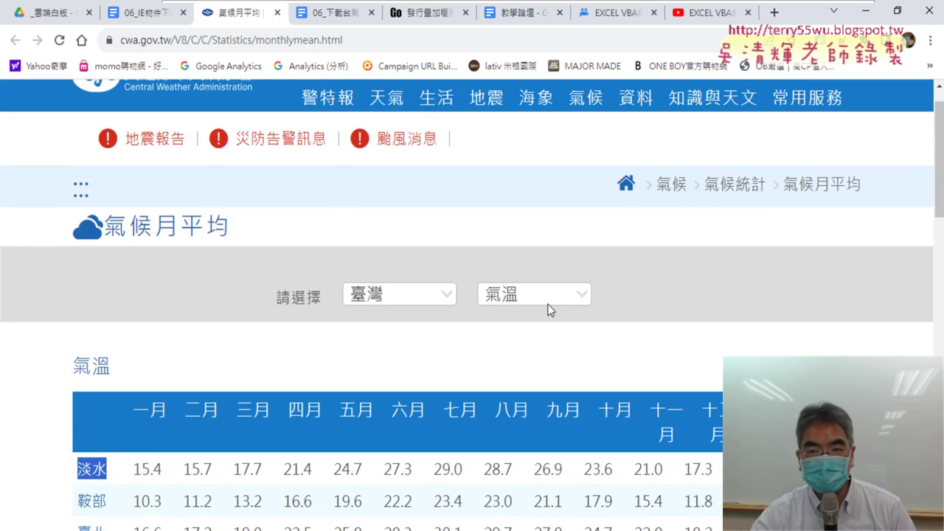
click(529, 298)
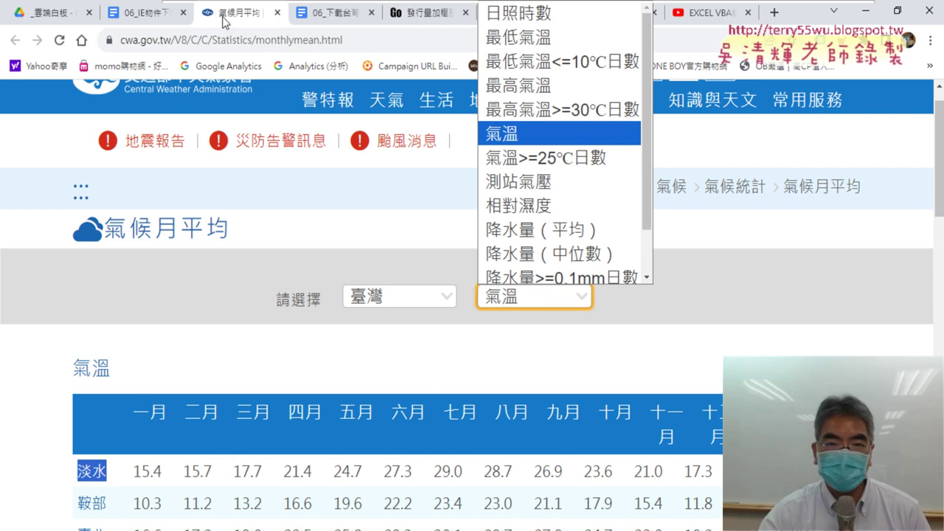
mouse_move(531, 4)
click(653, 22)
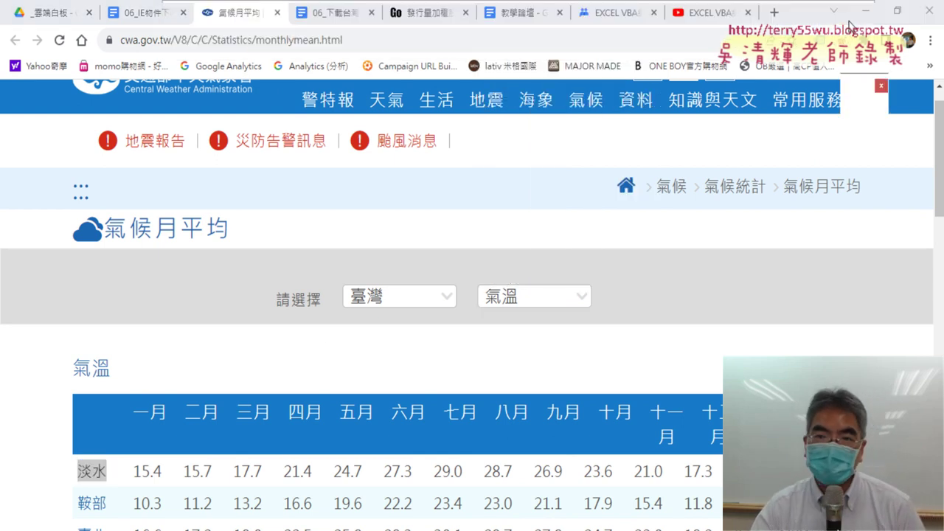